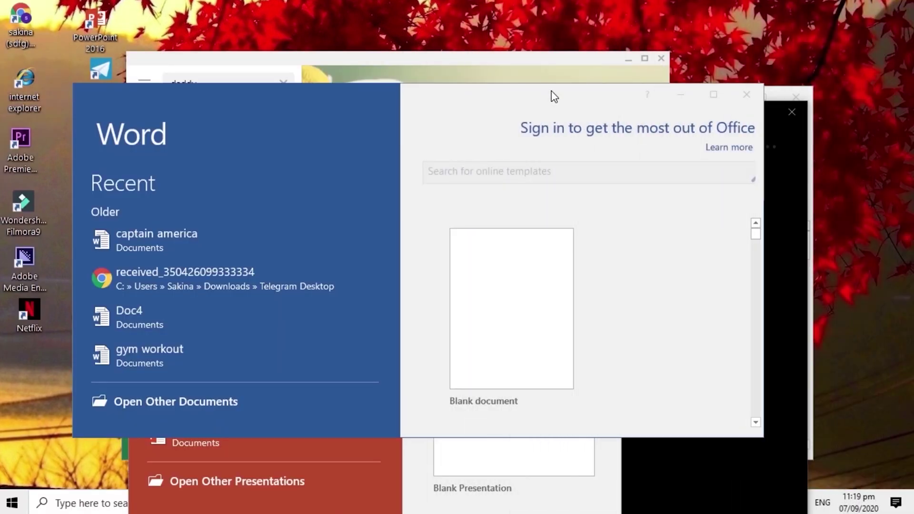
Shake the Word start window by its title bar to minimize the other open windows.
{"action": "left_click_drag", "start_coordinate": [554, 96], "coordinate": [361, 103]}
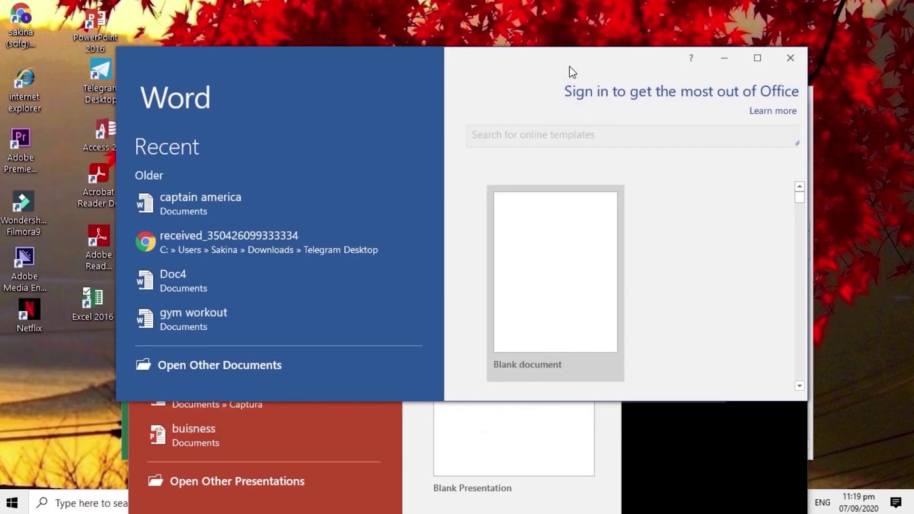
{"action": "left_click_drag", "start_coordinate": [569, 69], "coordinate": [504, 36]}
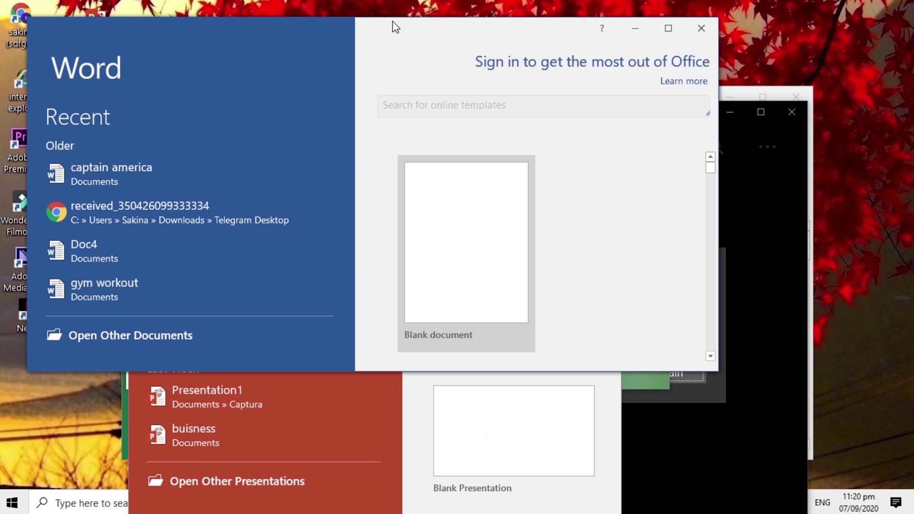
{"action": "left_click_drag", "start_coordinate": [395, 28], "coordinate": [344, 34]}
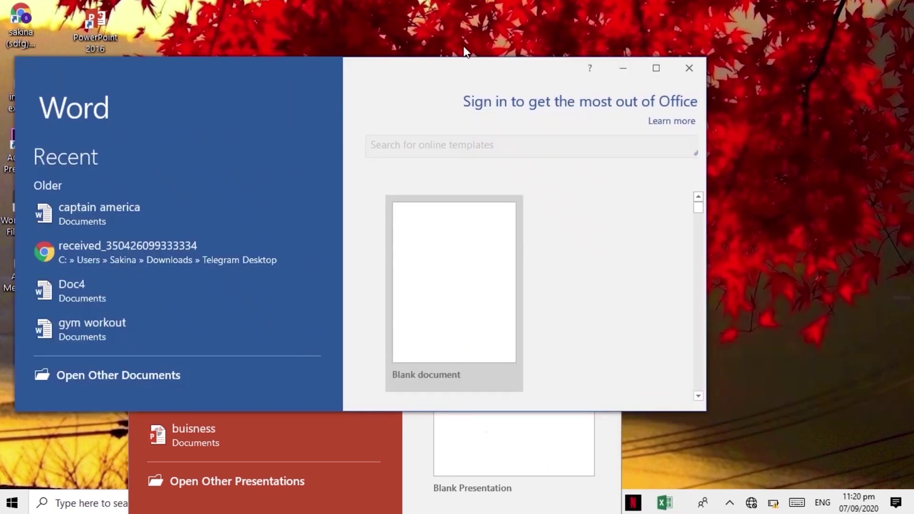
{"action": "mouse_move", "coordinate": [464, 50]}
{"action": "left_mouse_down"}
{"action": "mouse_move", "coordinate": [470, 66]}
{"action": "mouse_move", "coordinate": [475, 56]}
{"action": "left_mouse_up"}
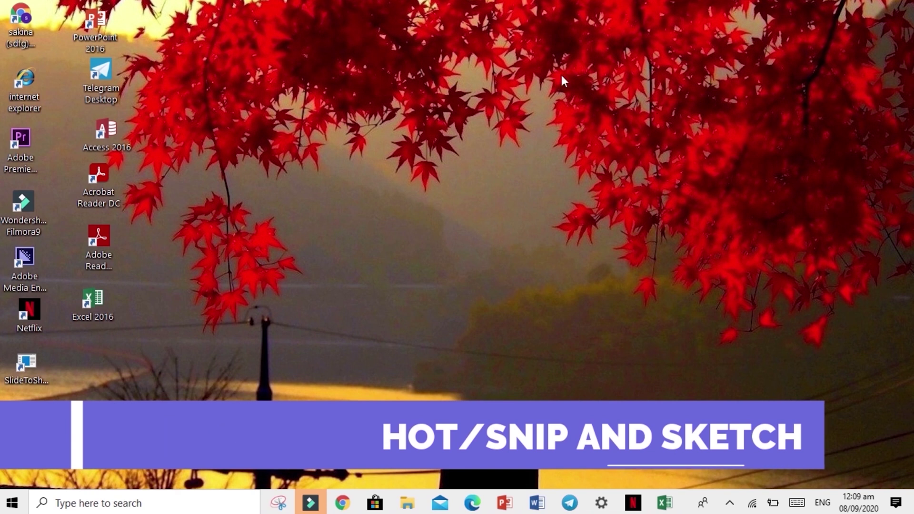
Open Snip & Sketch through the Snipping Tool and capture a rectangular snip covering most of the desktop.
{"action": "left_click", "coordinate": [279, 502]}
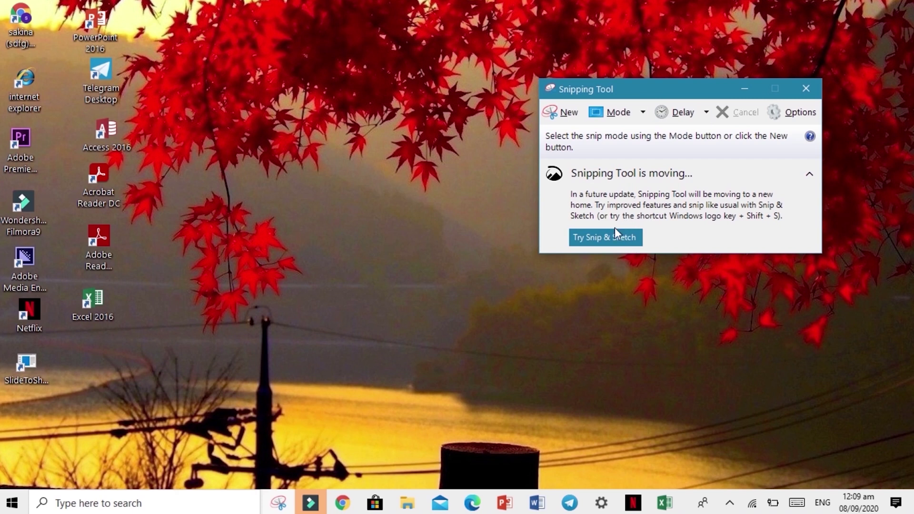
{"action": "left_click", "coordinate": [612, 240]}
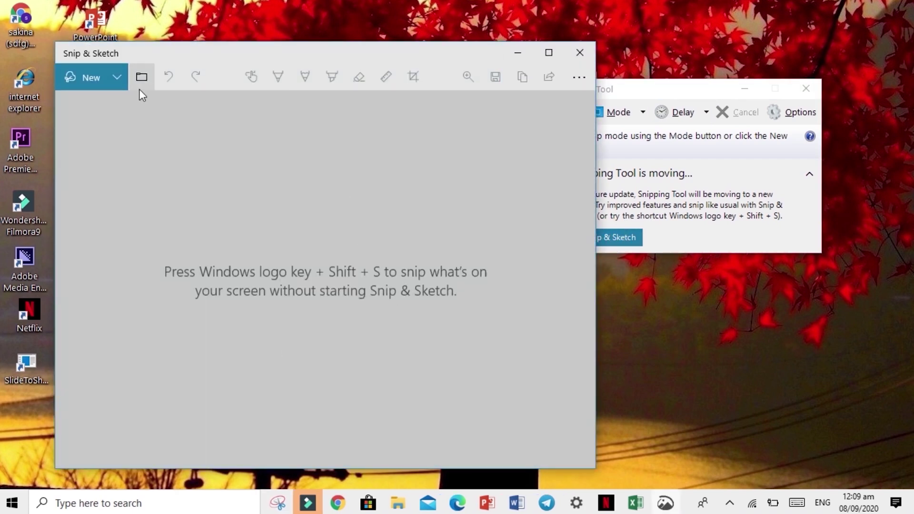
{"action": "left_click", "coordinate": [99, 81]}
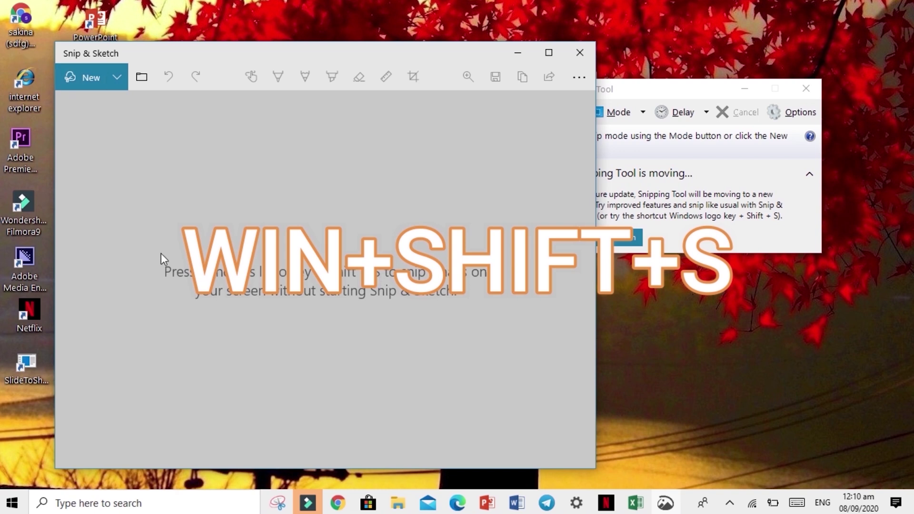
{"action": "left_click", "coordinate": [100, 85]}
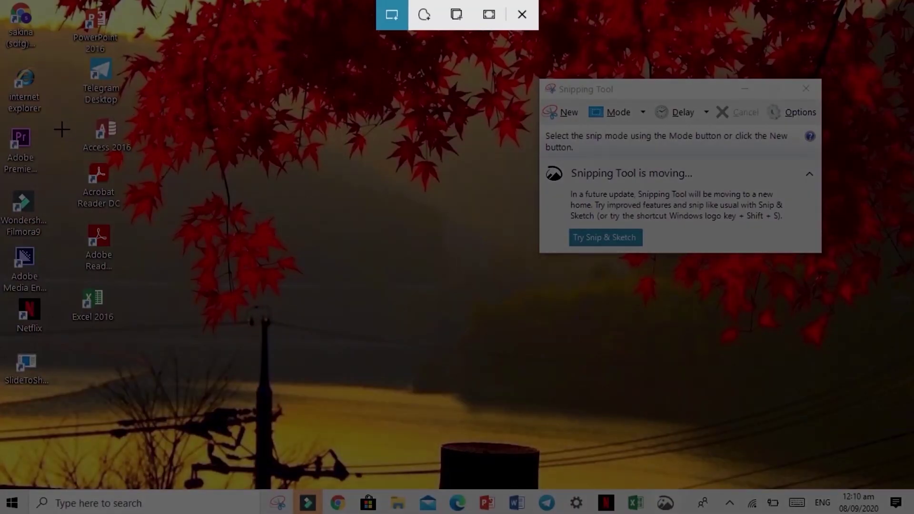
{"action": "left_click_drag", "start_coordinate": [62, 129], "coordinate": [913, 513]}
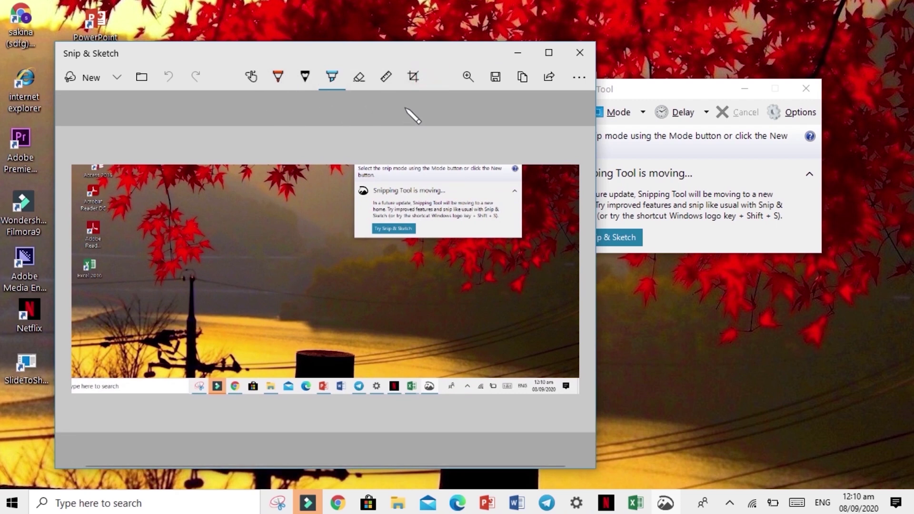
Save the snip as a PNG named "G" and close Snip & Sketch and the Snipping Tool.
{"action": "left_click", "coordinate": [495, 77]}
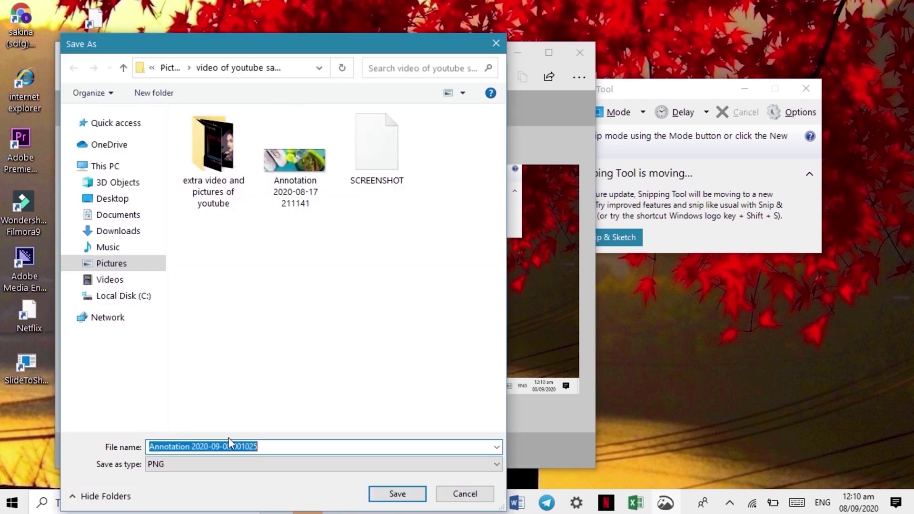
{"action": "type", "text": "G"}
{"action": "key", "text": "Return"}
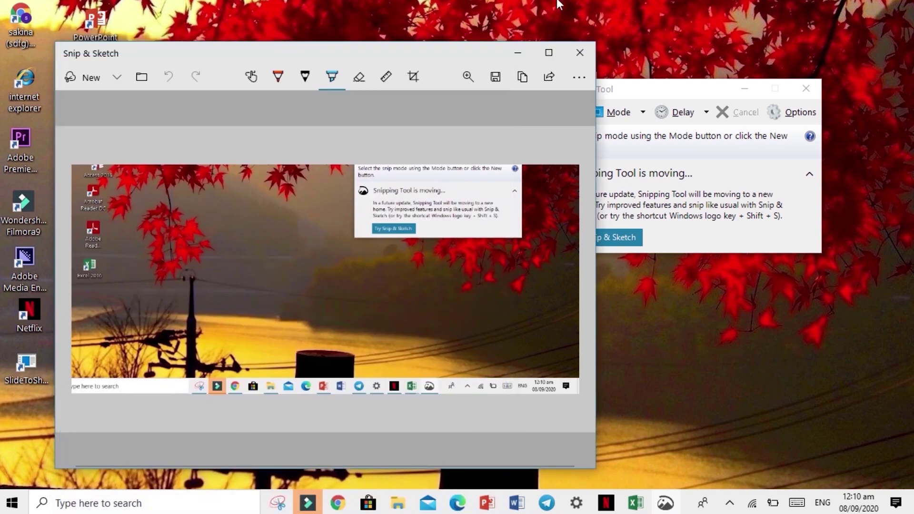
{"action": "left_click", "coordinate": [585, 51]}
{"action": "left_click", "coordinate": [809, 90]}
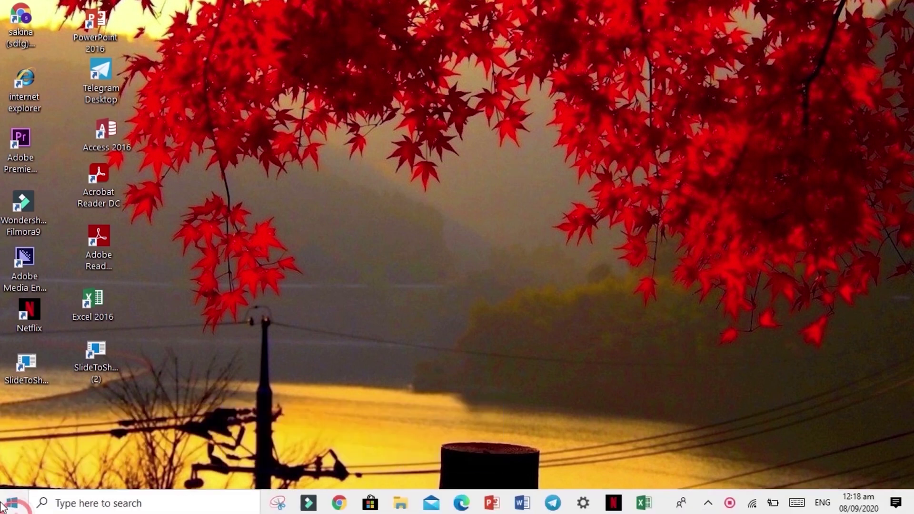
{"action": "left_click", "coordinate": [12, 502]}
{"action": "left_click", "coordinate": [13, 473]}
{"action": "left_click", "coordinate": [381, 165]}
{"action": "left_click", "coordinate": [381, 165]}
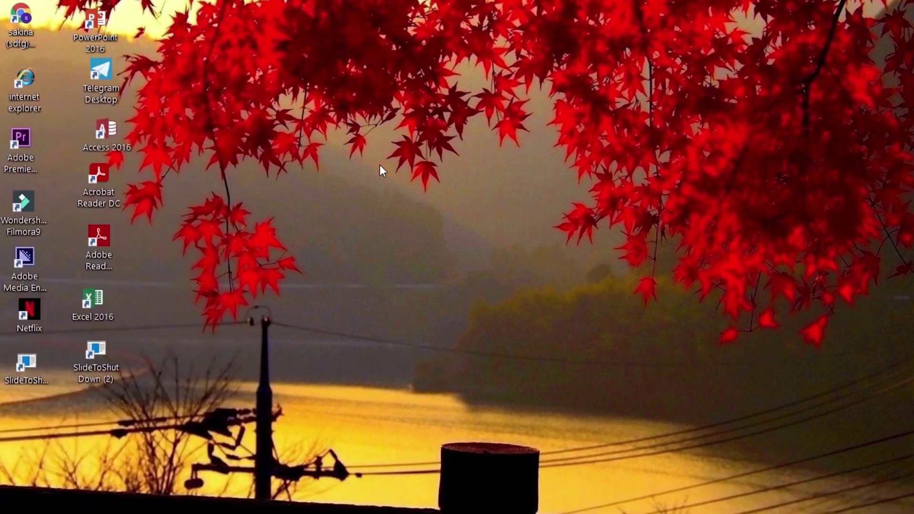
Start a new desktop shortcut with the item location %windir%\System32\SlideToShutDown.exe.
{"action": "right_click", "coordinate": [290, 133]}
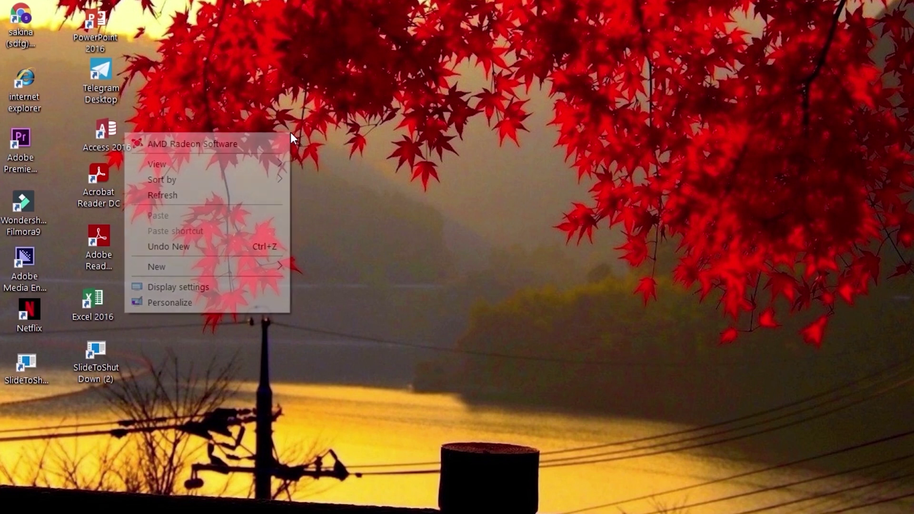
{"action": "left_click", "coordinate": [226, 261]}
{"action": "left_click", "coordinate": [311, 281]}
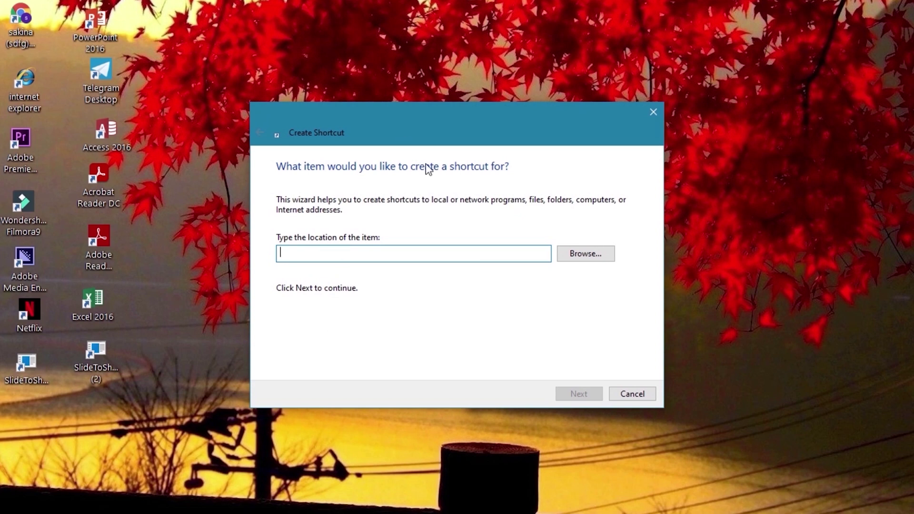
{"action": "type", "text": "%windir%\\System32\\SlideToShutDown.exe"}
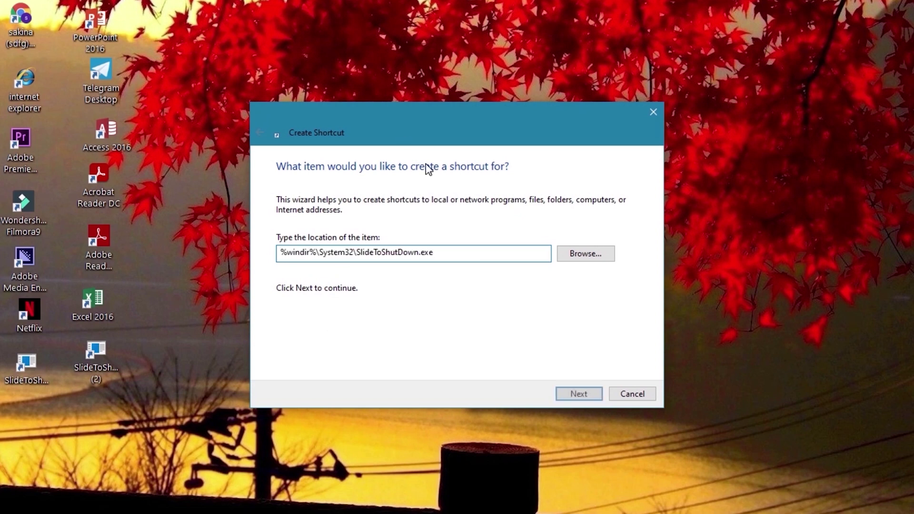
{"action": "left_click", "coordinate": [578, 394]}
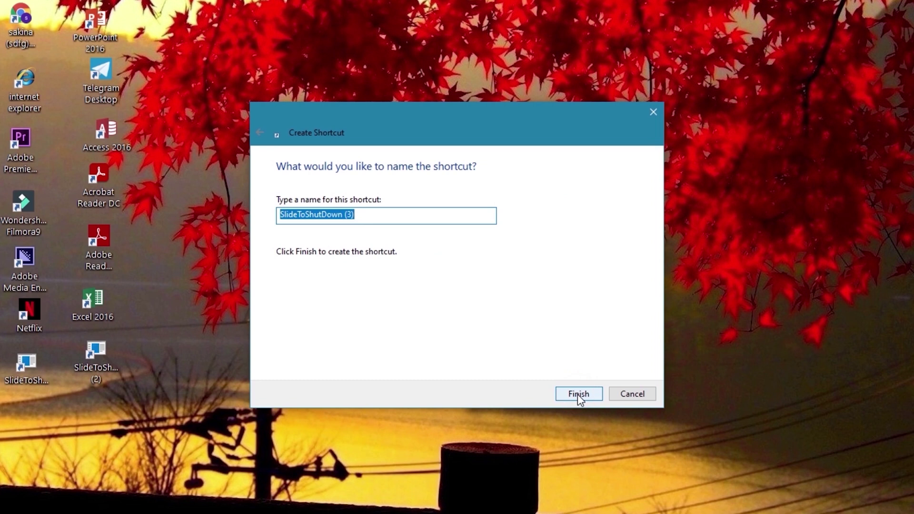
Name the shortcut SlideToShutDown without the number suffix and finish creating it.
{"action": "left_click", "coordinate": [365, 214]}
{"action": "key", "text": "BackSpace"}
{"action": "key", "text": "BackSpace"}
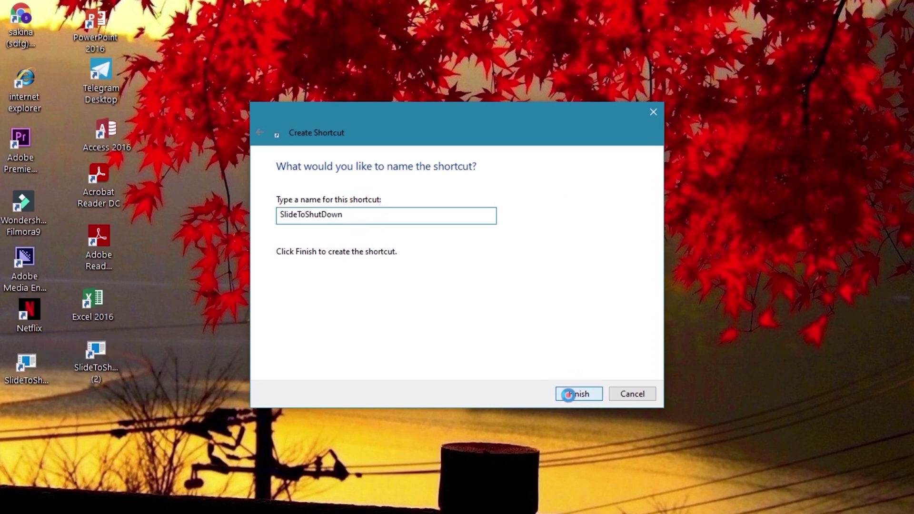
{"action": "left_click", "coordinate": [563, 393]}
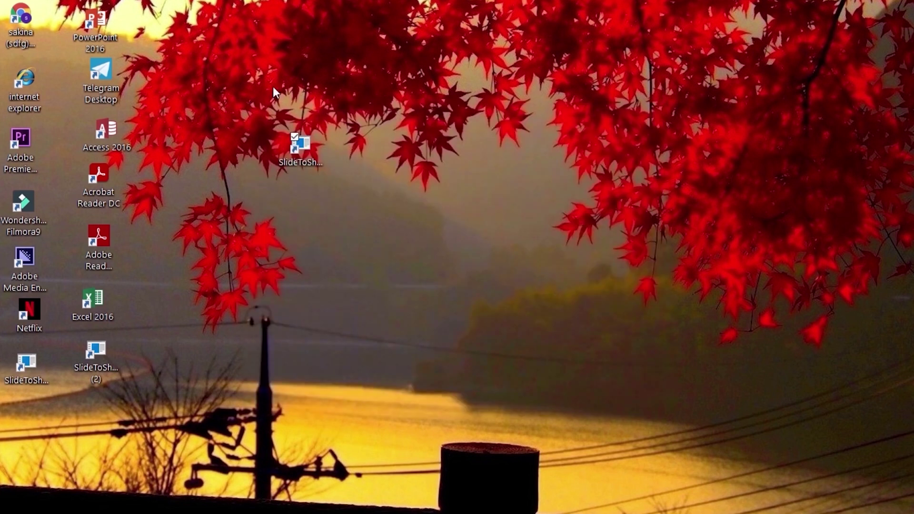
Move the new shortcut below the desktop's first icon column and test it, sliding the shutdown screen partway down and back up.
{"action": "left_click_drag", "start_coordinate": [299, 143], "coordinate": [31, 420]}
{"action": "double_click", "coordinate": [40, 435]}
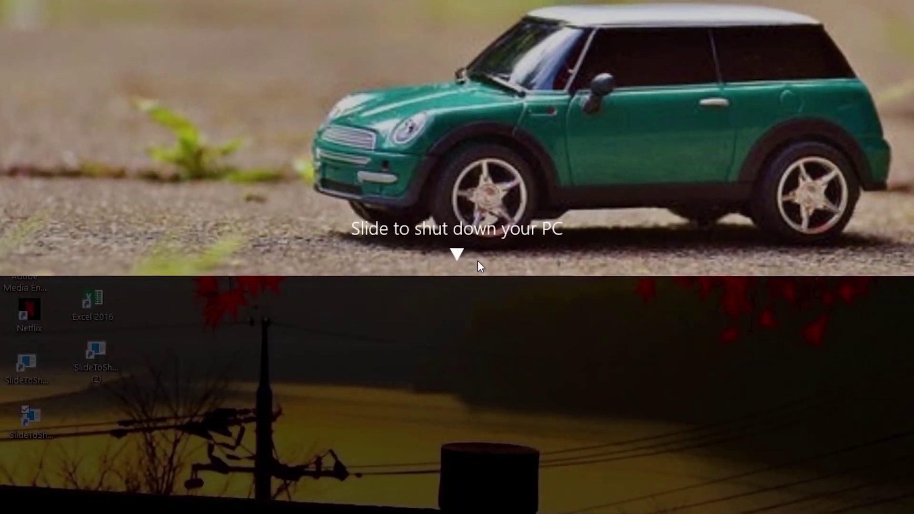
{"action": "left_click_drag", "start_coordinate": [458, 255], "coordinate": [453, 432]}
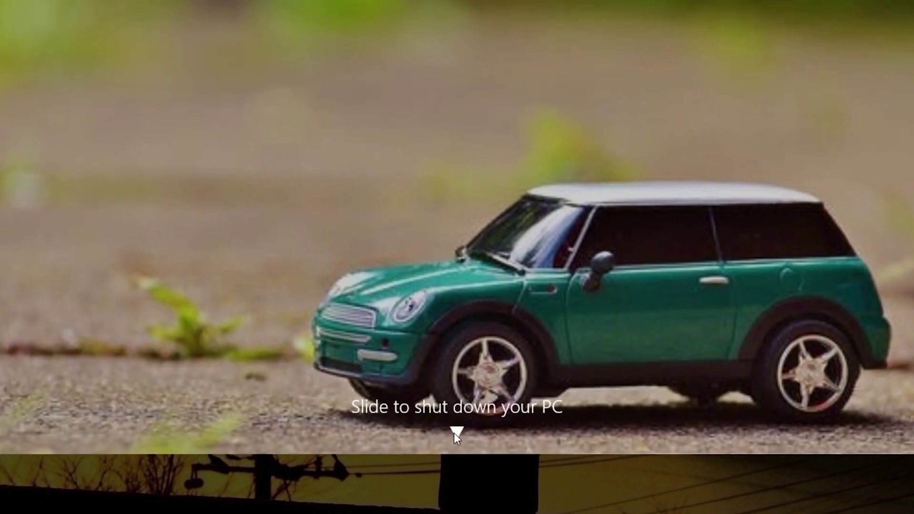
{"action": "left_click_drag", "start_coordinate": [453, 433], "coordinate": [547, 21]}
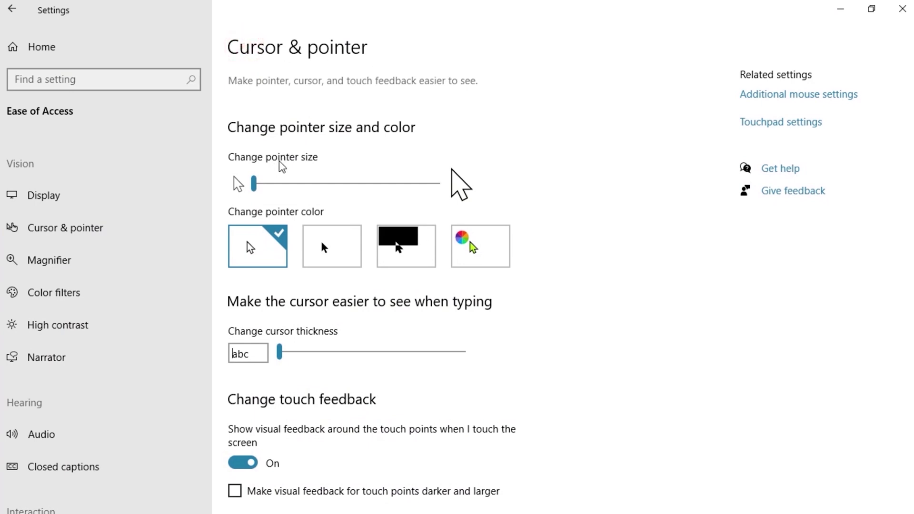
Set the mouse pointer size to the maximum in the Cursor & pointer settings.
{"action": "mouse_move", "coordinate": [254, 183]}
{"action": "left_mouse_down"}
{"action": "mouse_move", "coordinate": [408, 185]}
{"action": "mouse_move", "coordinate": [359, 206]}
{"action": "mouse_move", "coordinate": [450, 191]}
{"action": "mouse_move", "coordinate": [231, 180]}
{"action": "mouse_move", "coordinate": [481, 167]}
{"action": "mouse_move", "coordinate": [443, 149]}
{"action": "mouse_move", "coordinate": [534, 147]}
{"action": "mouse_move", "coordinate": [448, 183]}
{"action": "mouse_move", "coordinate": [244, 181]}
{"action": "mouse_move", "coordinate": [252, 184]}
{"action": "left_mouse_up"}
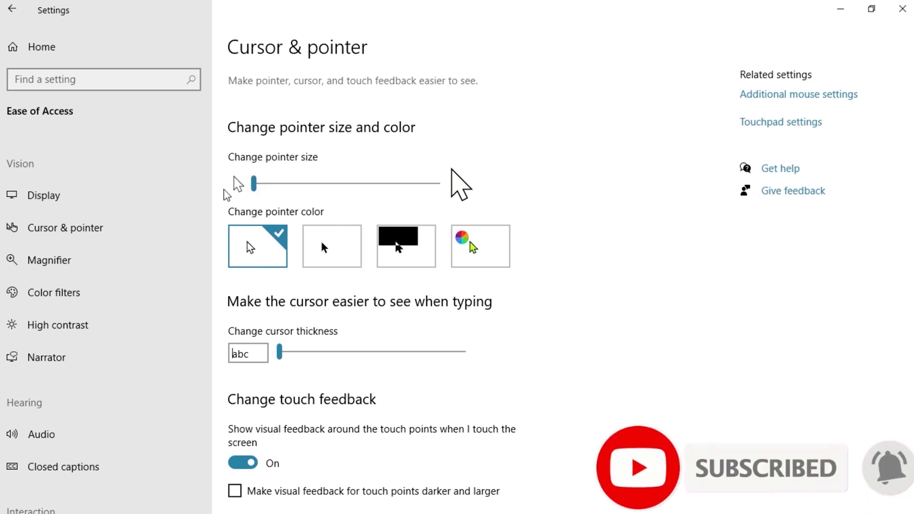
{"action": "left_click_drag", "start_coordinate": [254, 184], "coordinate": [437, 184]}
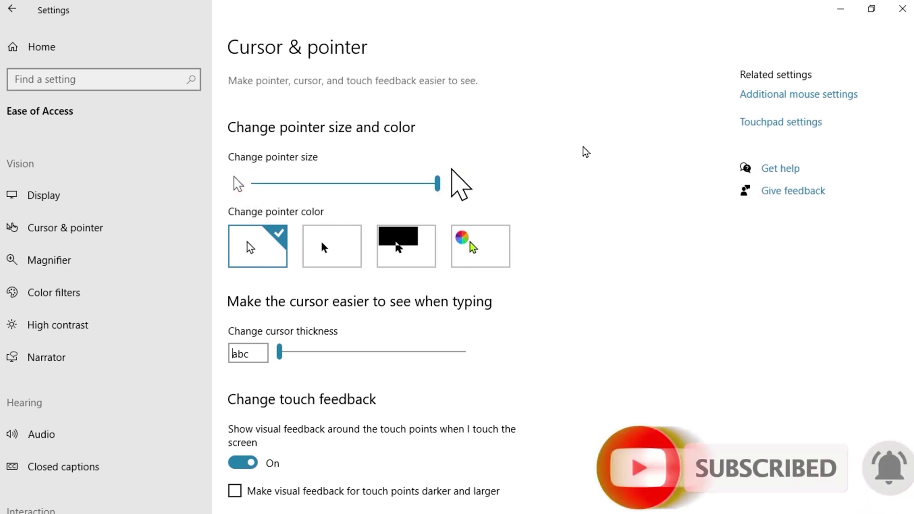
{"action": "left_click", "coordinate": [256, 217]}
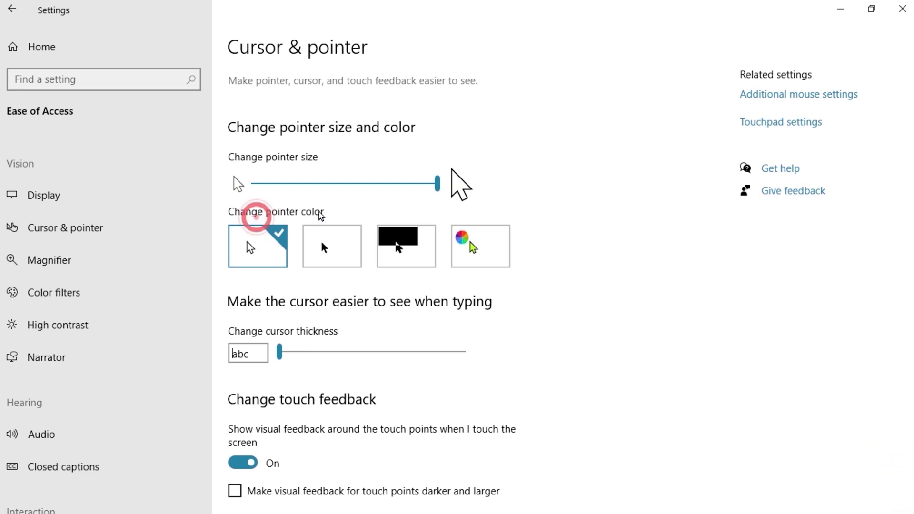
Try the black and inverted pointer colors, and switch to the custom pointer color option.
{"action": "left_click", "coordinate": [327, 245]}
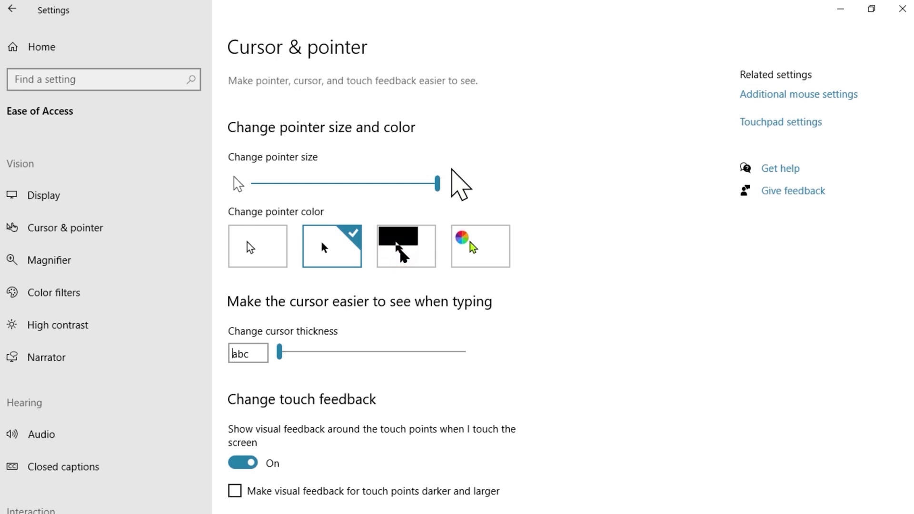
{"action": "left_click", "coordinate": [400, 249]}
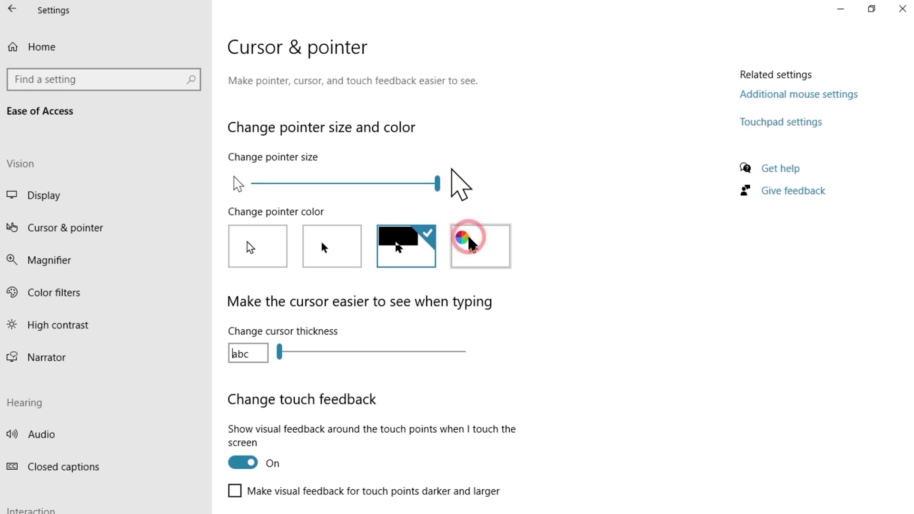
{"action": "left_click", "coordinate": [447, 261]}
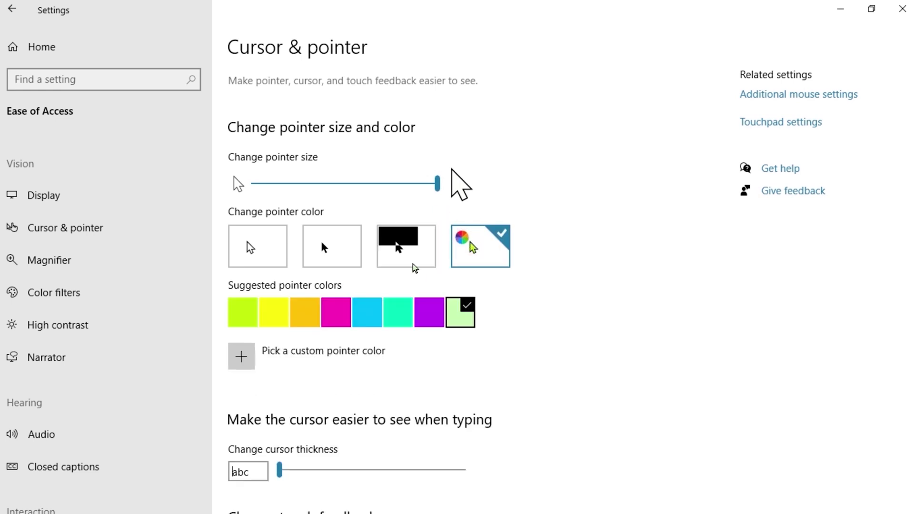
Pick a bright green custom pointer color from the color palette and apply it.
{"action": "left_click", "coordinate": [242, 355]}
{"action": "left_click", "coordinate": [440, 146]}
{"action": "left_click", "coordinate": [463, 142]}
{"action": "left_click_drag", "start_coordinate": [516, 145], "coordinate": [456, 231]}
{"action": "left_click", "coordinate": [413, 174]}
{"action": "left_click", "coordinate": [434, 390]}
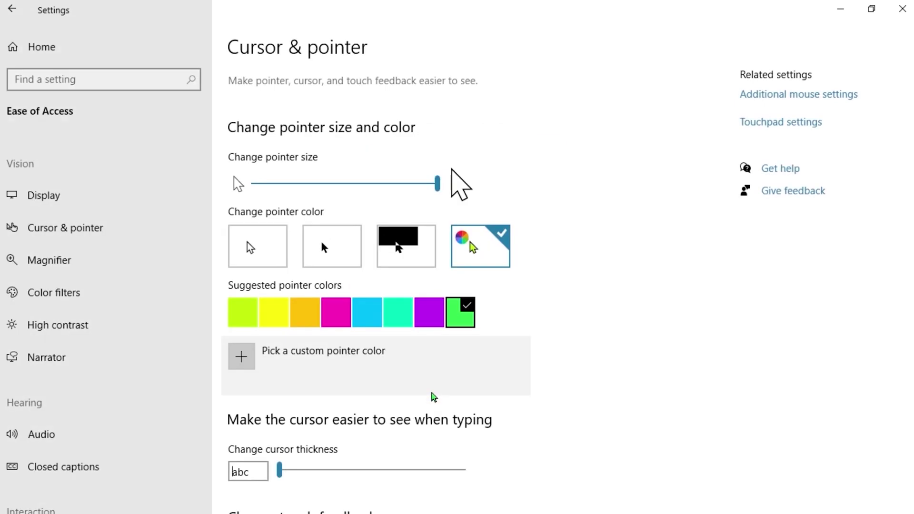
Try thicker text cursor settings up to the maximum, and return the cursor thickness to 1.
{"action": "scroll", "coordinate": [477, 299], "scroll_direction": "down", "scroll_amount": 3}
{"action": "left_click", "coordinate": [244, 279]}
{"action": "left_click_drag", "start_coordinate": [286, 324], "coordinate": [317, 325]}
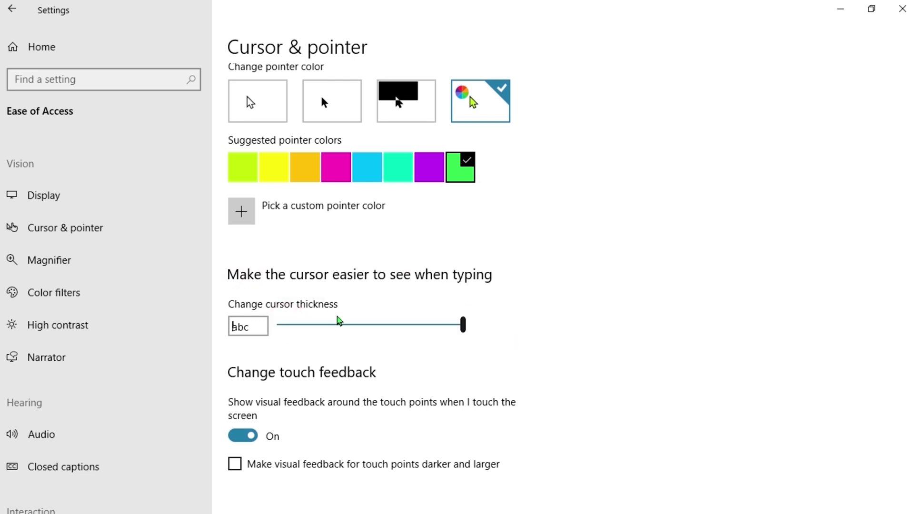
{"action": "left_click", "coordinate": [421, 324]}
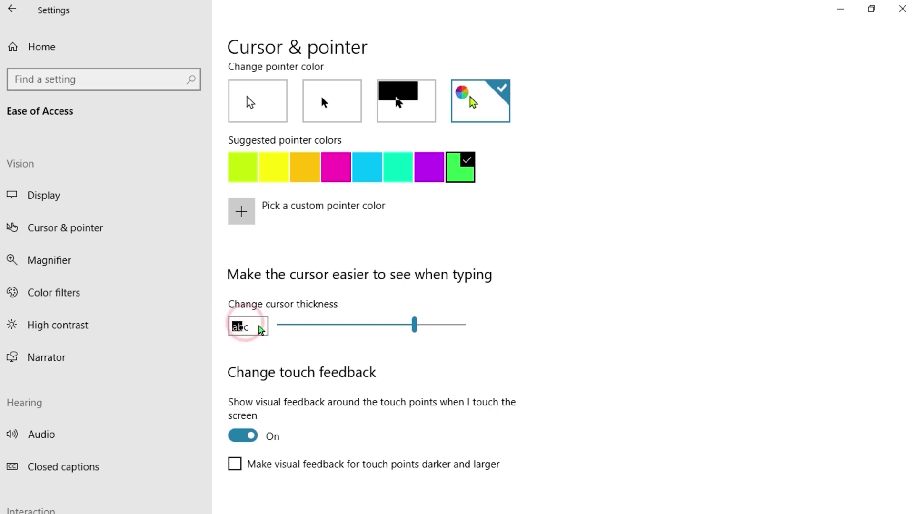
{"action": "left_click_drag", "start_coordinate": [409, 324], "coordinate": [212, 320]}
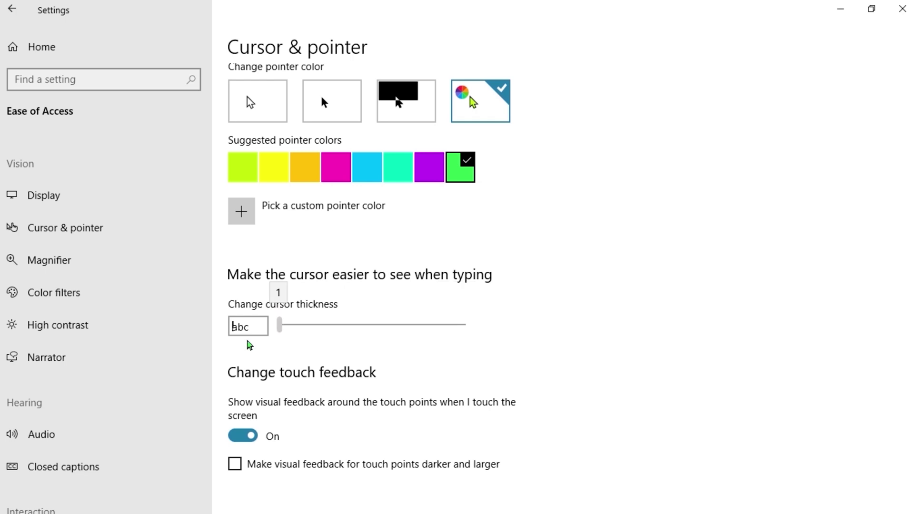
{"action": "mouse_move", "coordinate": [280, 327]}
{"action": "left_mouse_down"}
{"action": "mouse_move", "coordinate": [347, 338]}
{"action": "mouse_move", "coordinate": [478, 331]}
{"action": "mouse_move", "coordinate": [275, 317]}
{"action": "left_mouse_up"}
Turn the visual feedback around touch points off and back on.
{"action": "left_click", "coordinate": [299, 383]}
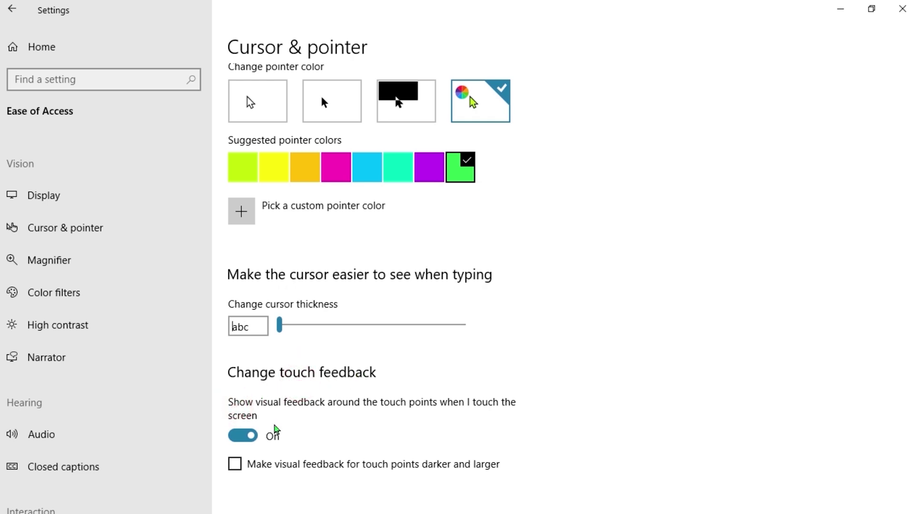
{"action": "left_click", "coordinate": [244, 436]}
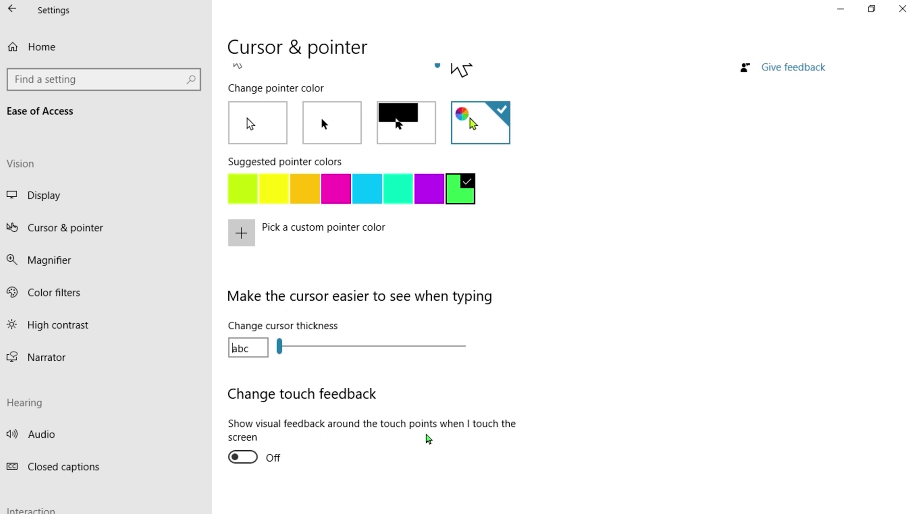
{"action": "left_click", "coordinate": [240, 456]}
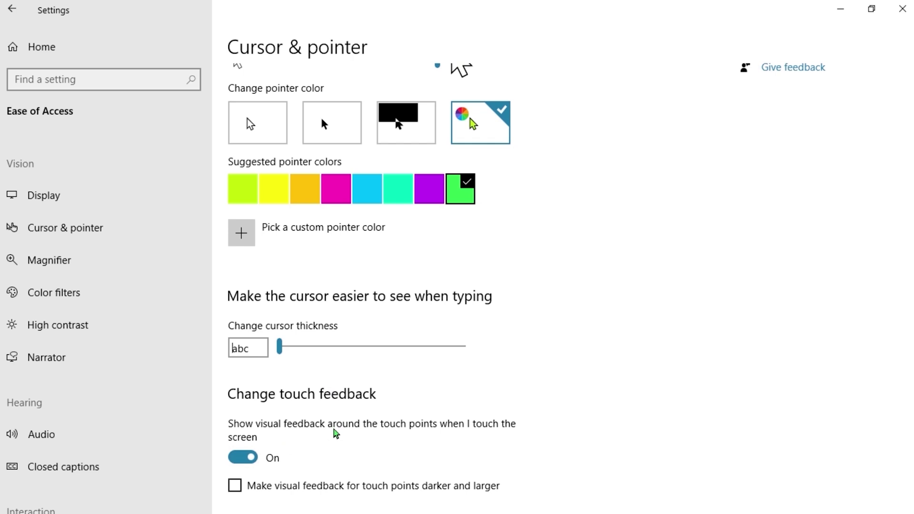
Try the darker and larger visual feedback option for touch points, and minimize the Settings window.
{"action": "left_click", "coordinate": [236, 464]}
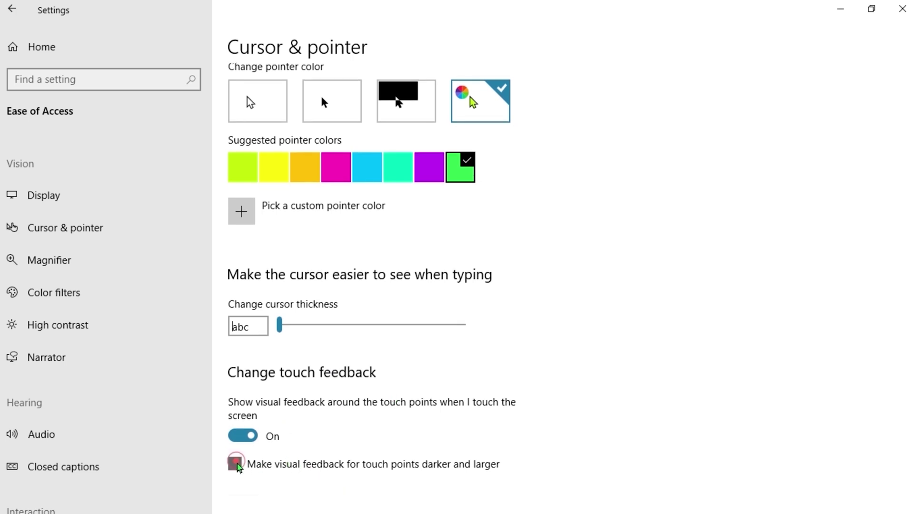
{"action": "left_click", "coordinate": [223, 463]}
{"action": "left_click", "coordinate": [232, 463]}
{"action": "left_click", "coordinate": [839, 8]}
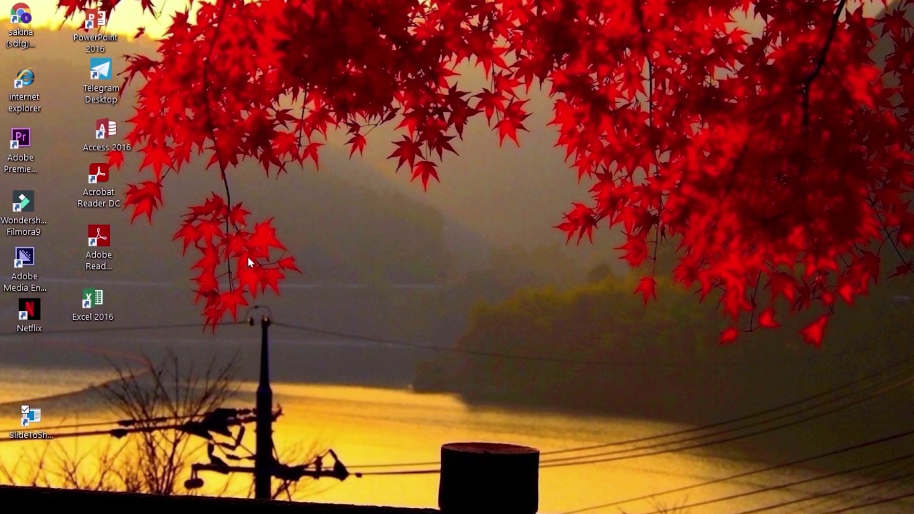
Try selecting the two columns of desktop icons with a selection box twice, clearing the selection each time.
{"action": "left_click_drag", "start_coordinate": [188, 345], "coordinate": [4, 5]}
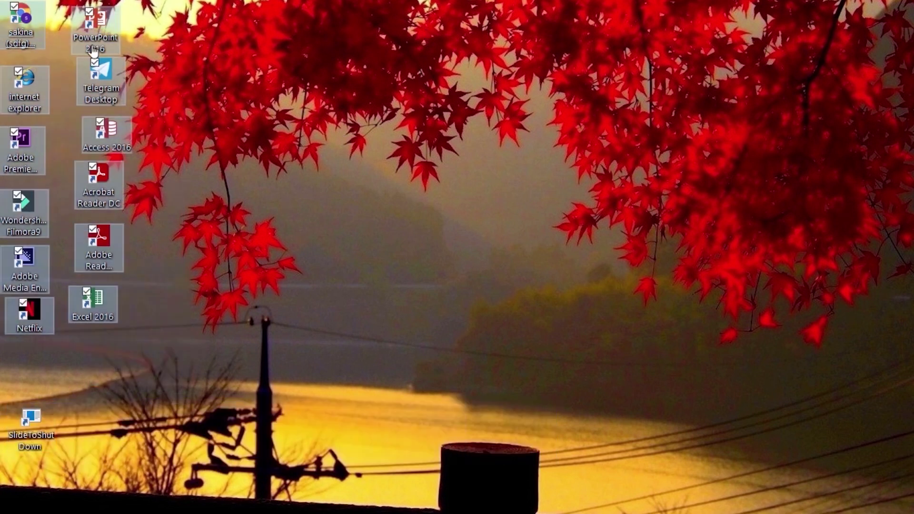
{"action": "left_click", "coordinate": [317, 209]}
{"action": "left_click_drag", "start_coordinate": [187, 379], "coordinate": [4, 5]}
{"action": "left_click", "coordinate": [385, 193]}
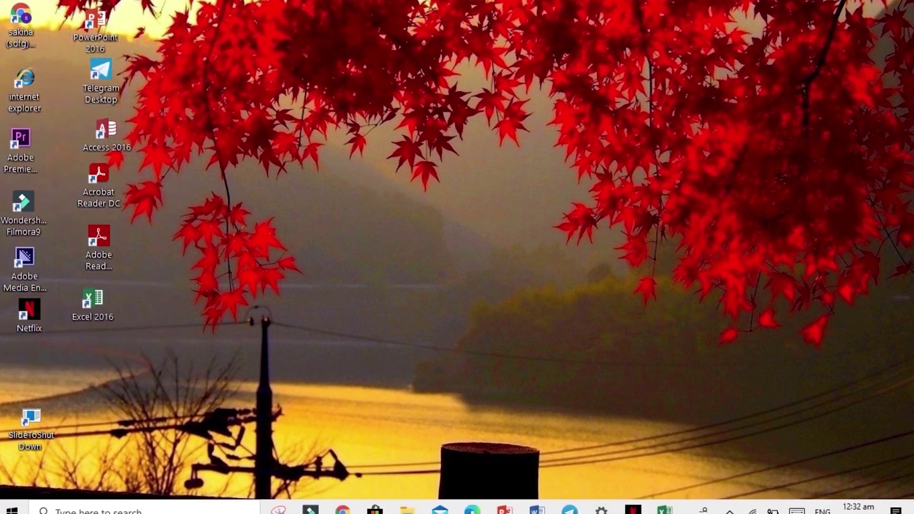
Open the Colors page of the Personalization settings.
{"action": "left_click", "coordinate": [597, 505]}
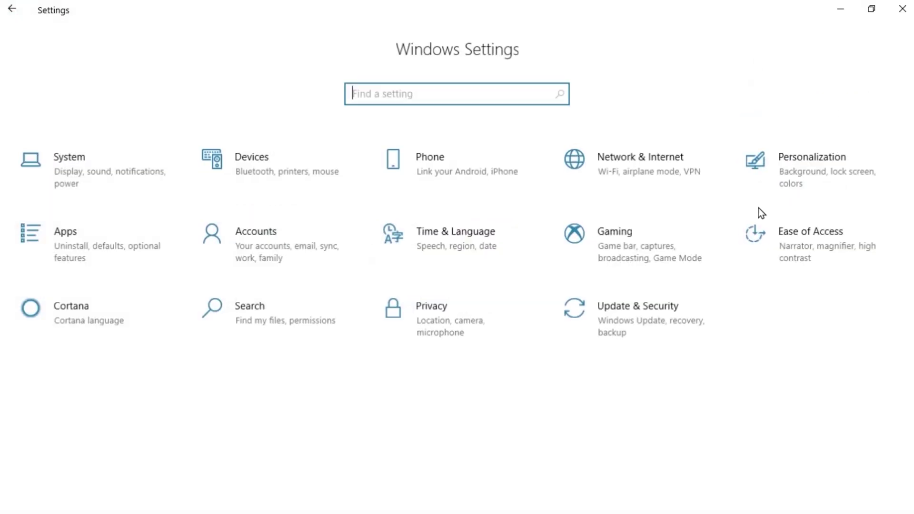
{"action": "left_click", "coordinate": [804, 173]}
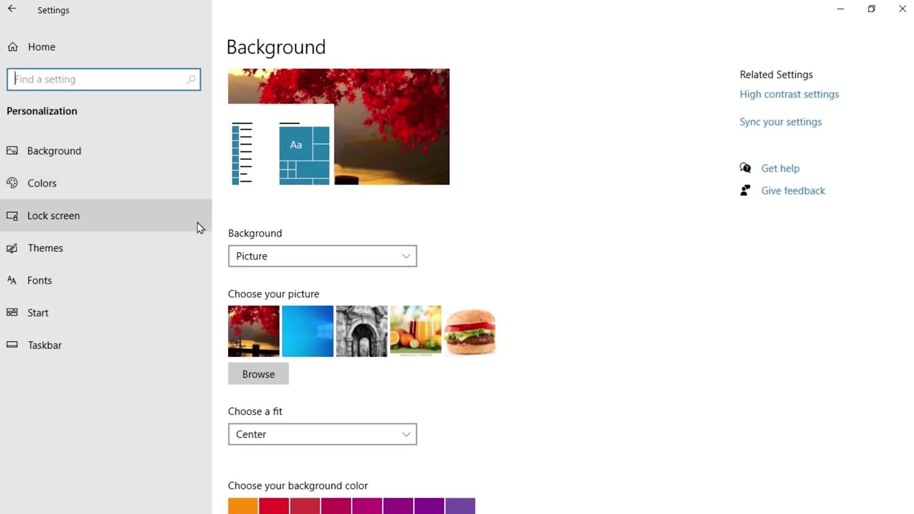
{"action": "scroll", "coordinate": [197, 222], "scroll_direction": "down", "scroll_amount": 3}
{"action": "left_click", "coordinate": [32, 190]}
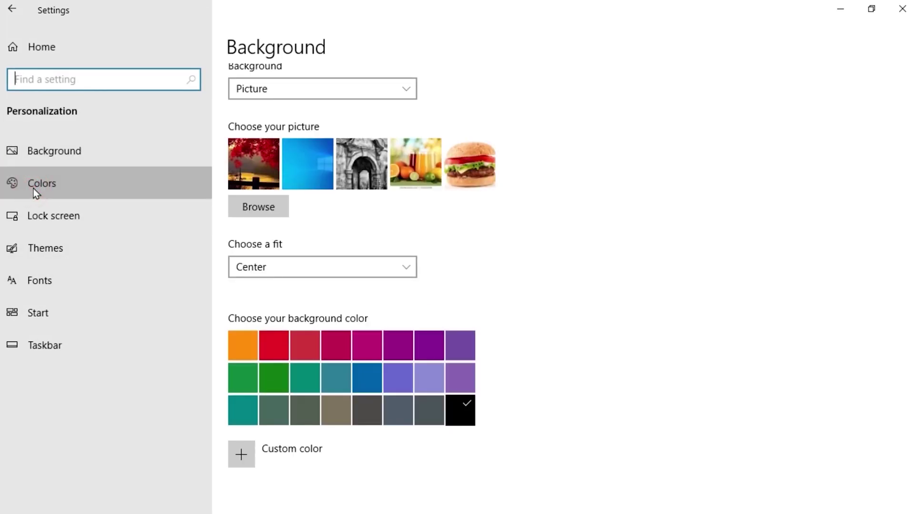
{"action": "left_click", "coordinate": [238, 233]}
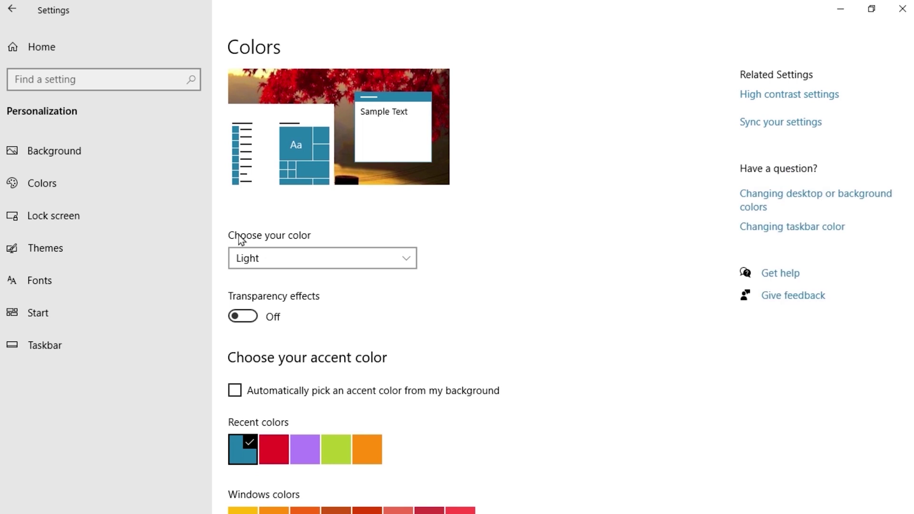
Try the Dark color mode for Windows and set the color mode back to Light.
{"action": "left_click", "coordinate": [287, 257]}
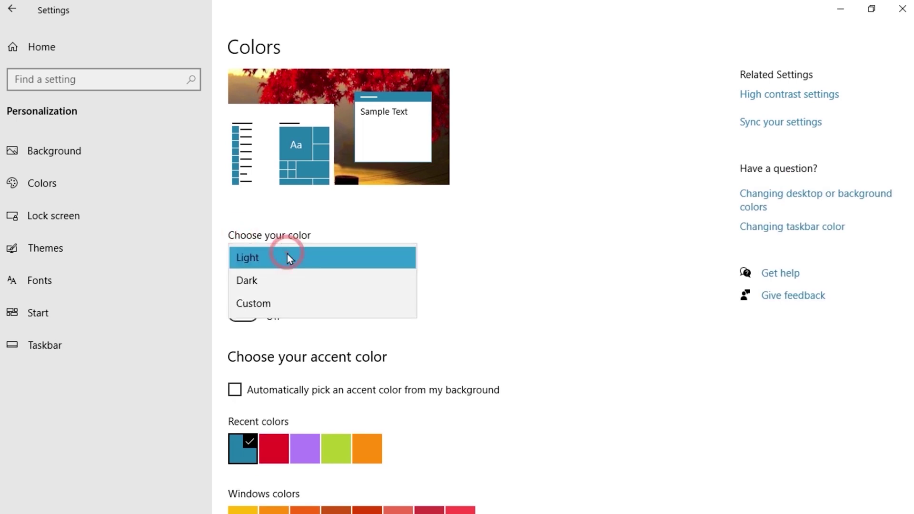
{"action": "left_click", "coordinate": [284, 279]}
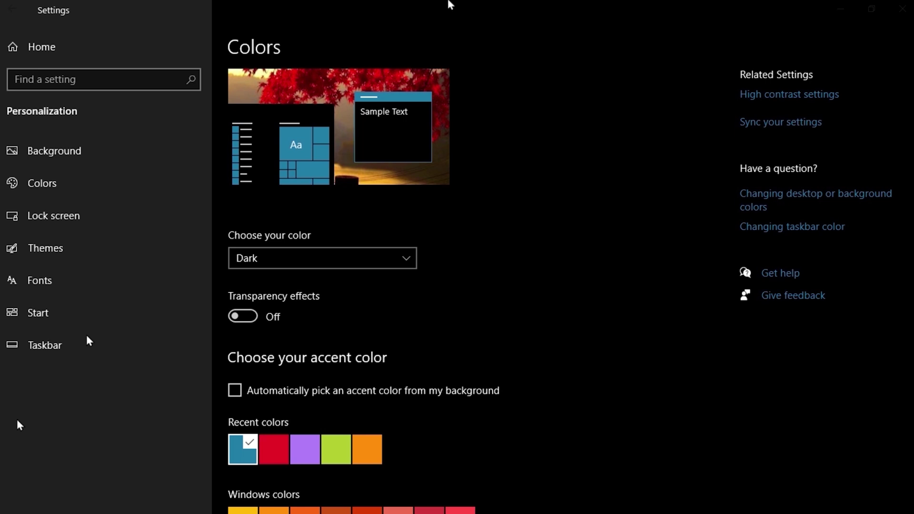
{"action": "key", "text": "super"}
{"action": "type", "text": "+"}
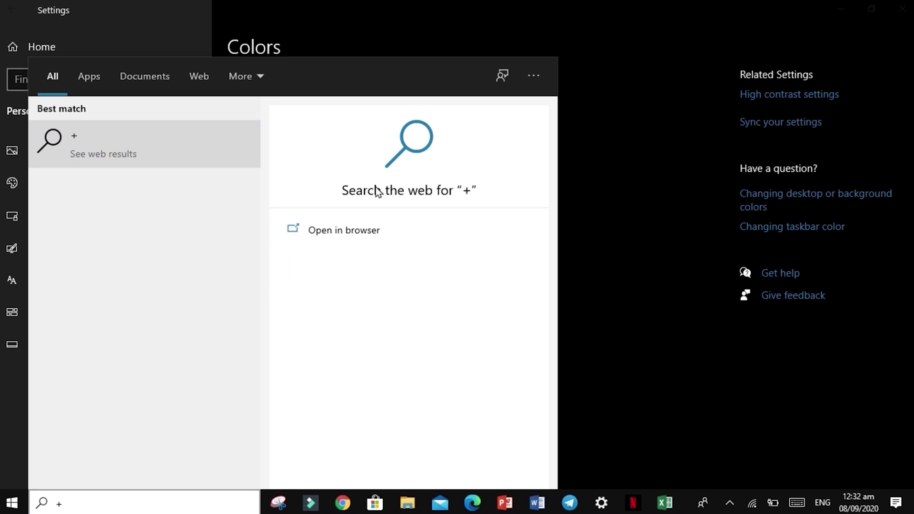
{"action": "left_click", "coordinate": [349, 260]}
{"action": "left_click", "coordinate": [317, 234]}
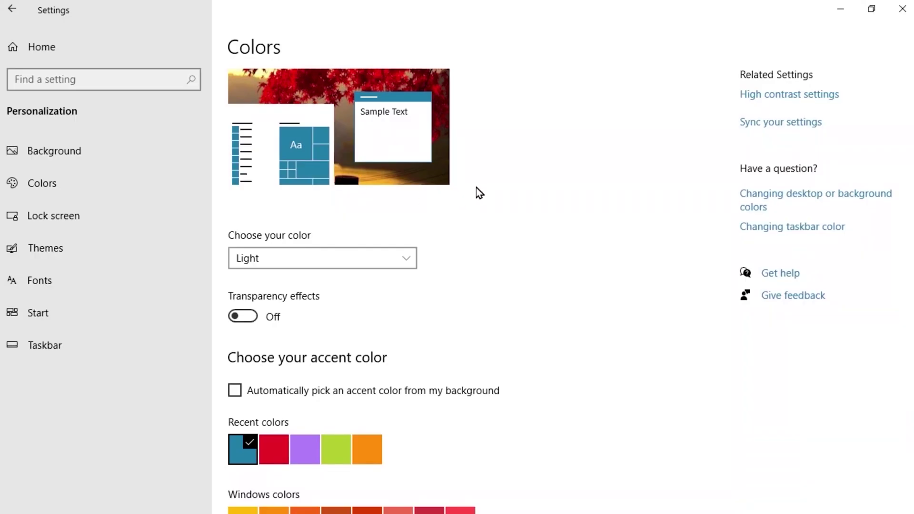
{"action": "left_click", "coordinate": [410, 262]}
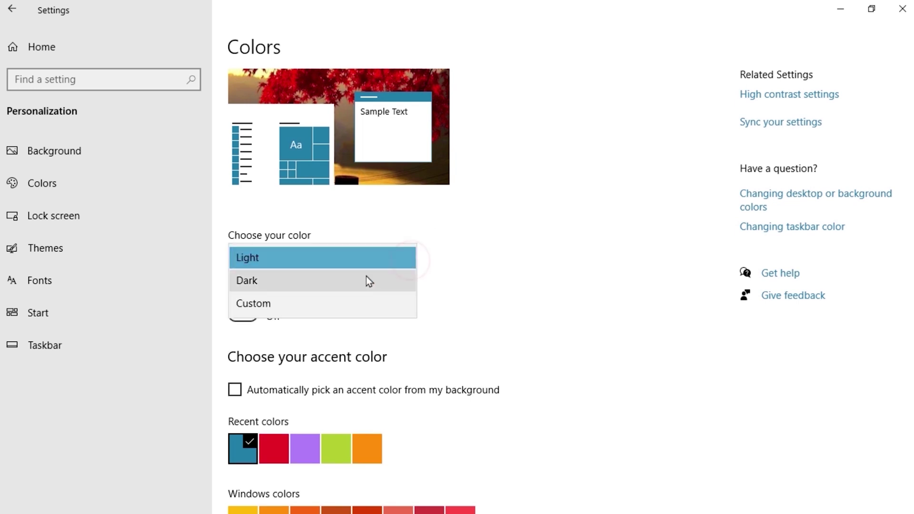
{"action": "left_click", "coordinate": [481, 244]}
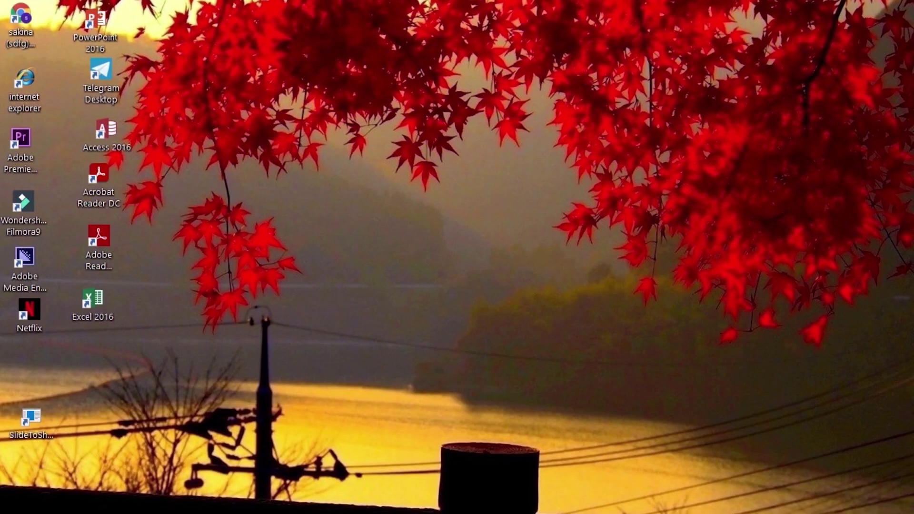
Launch the first app pinned to the taskbar by its position number.
{"action": "mouse_move", "coordinate": [209, 511]}
{"action": "mouse_move", "coordinate": [586, 513]}
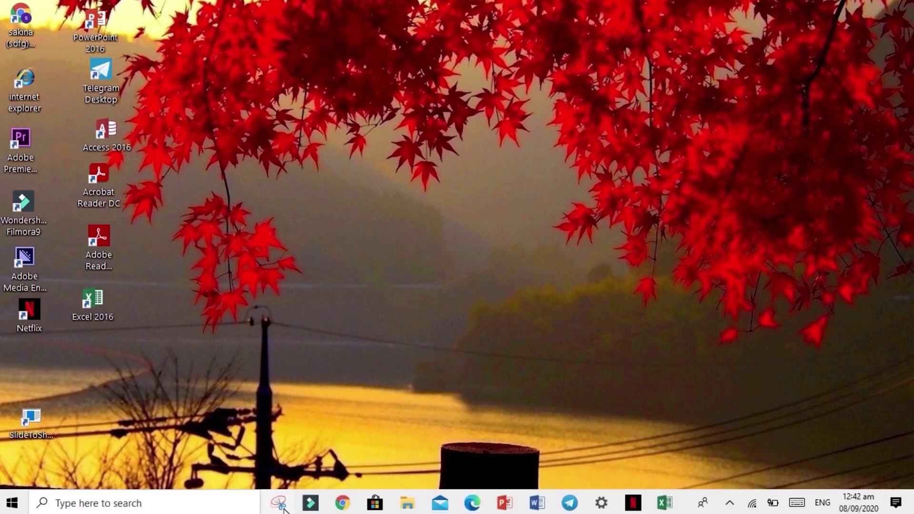
{"action": "mouse_move", "coordinate": [288, 509]}
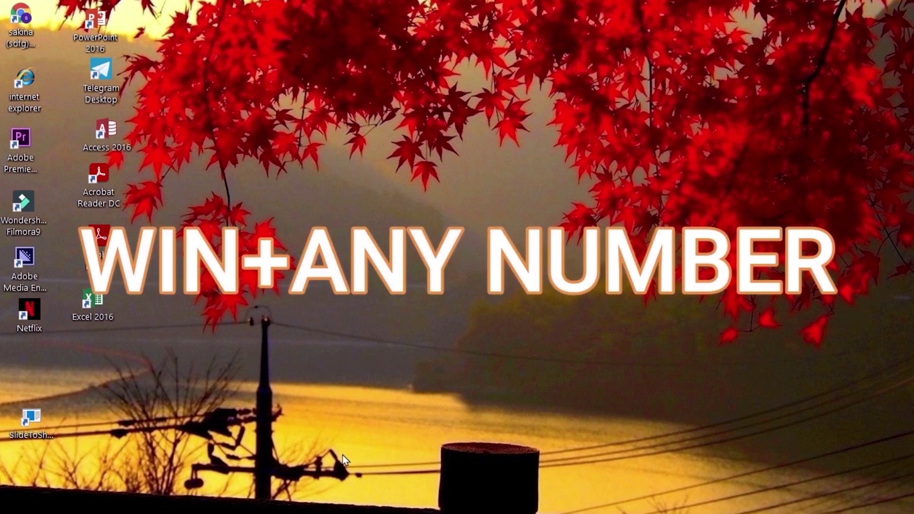
{"action": "key", "text": "super+1"}
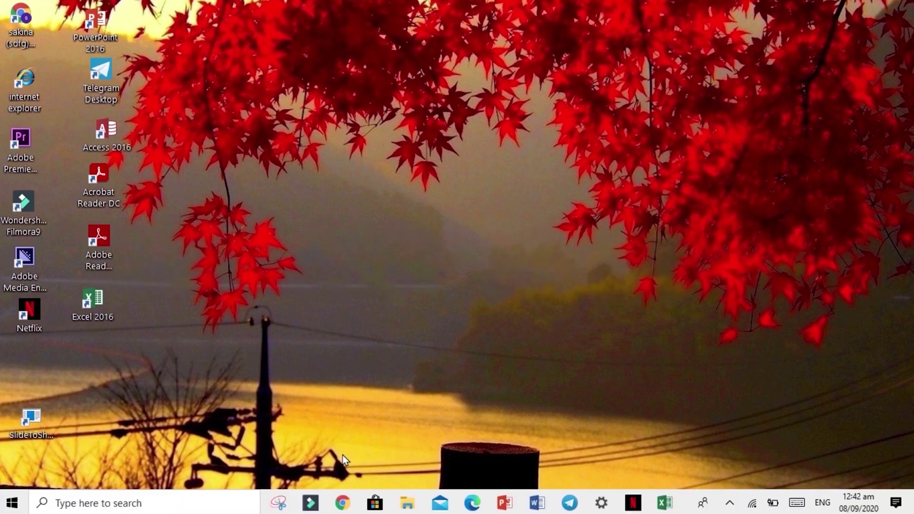
{"action": "left_click", "coordinate": [805, 89]}
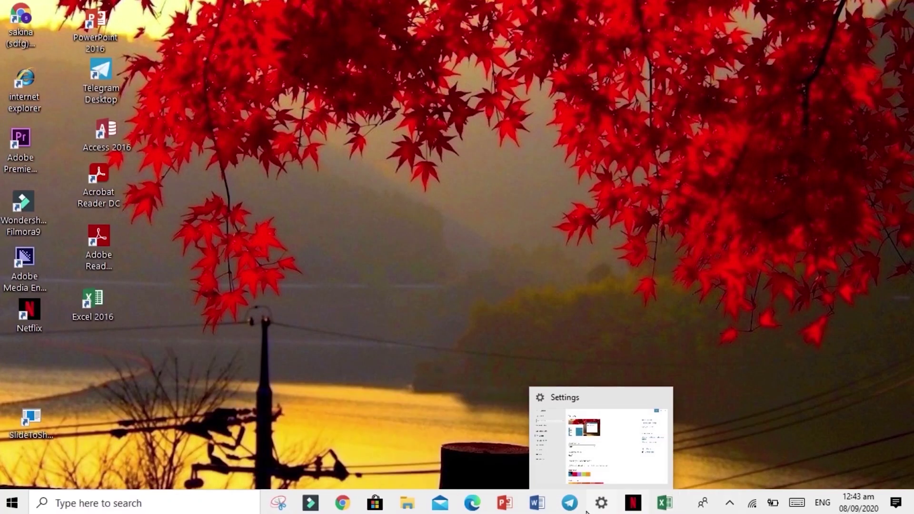
{"action": "mouse_move", "coordinate": [638, 506]}
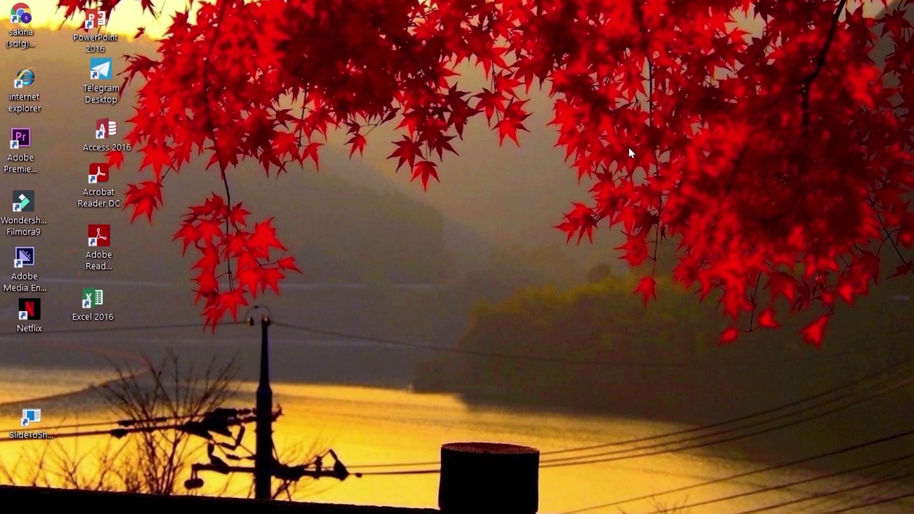
Turn on Storage Sense in the system storage settings and open its configuration page.
{"action": "mouse_move", "coordinate": [578, 513]}
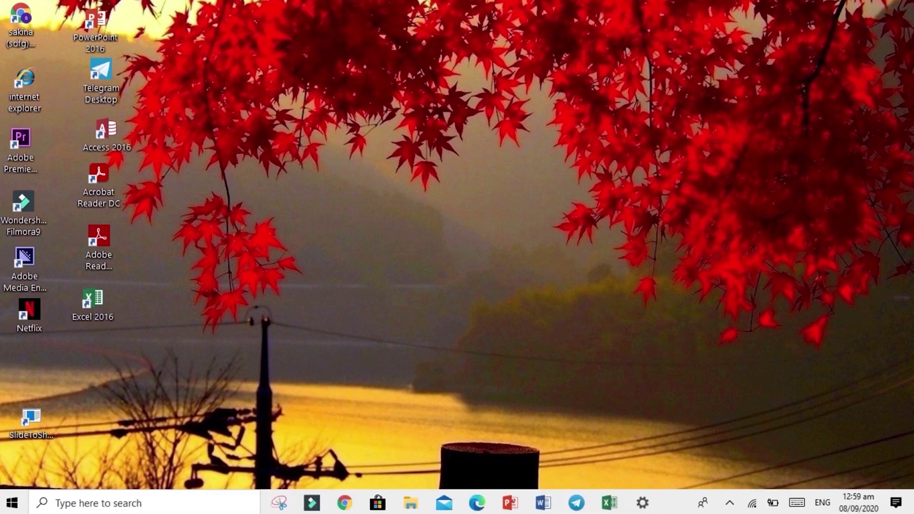
{"action": "left_click", "coordinate": [642, 503]}
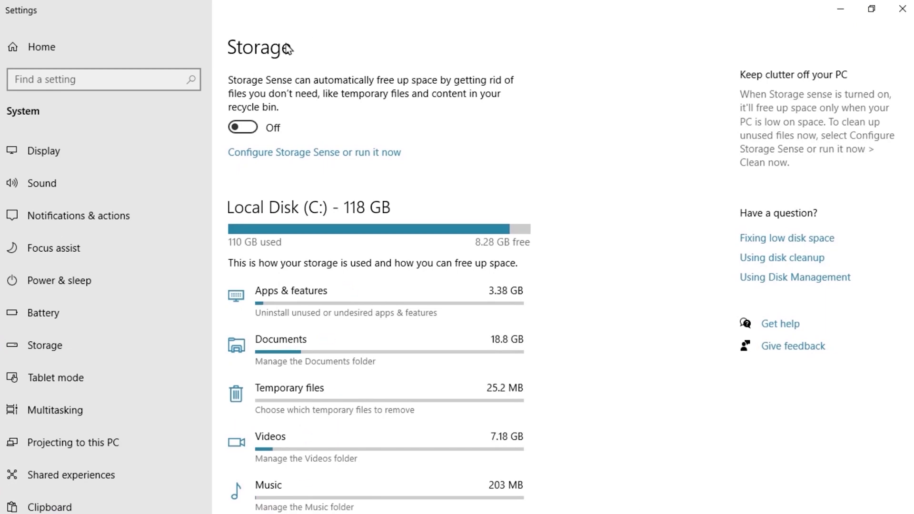
{"action": "left_click", "coordinate": [233, 85]}
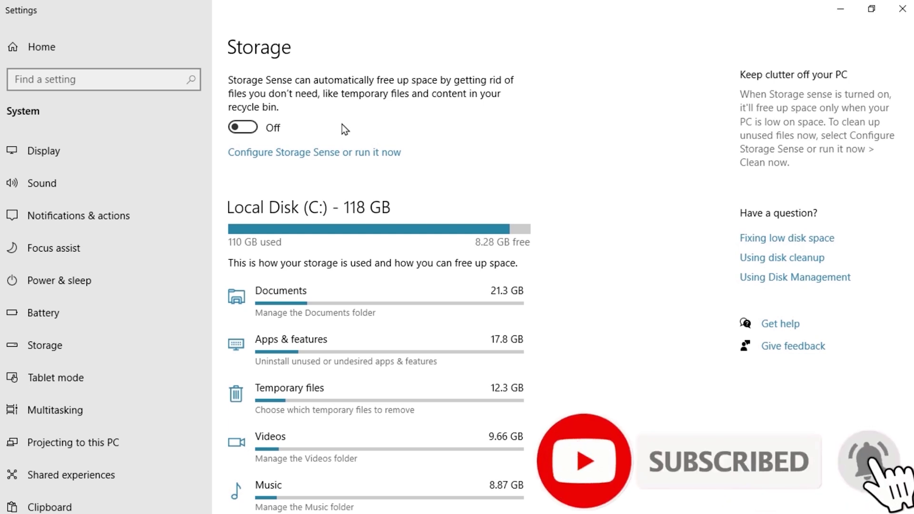
{"action": "left_click", "coordinate": [242, 129]}
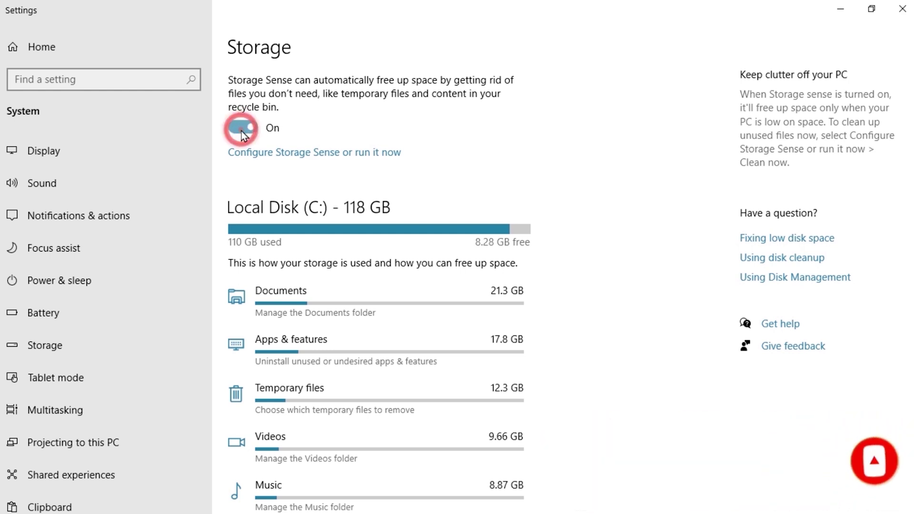
{"action": "left_click", "coordinate": [252, 152]}
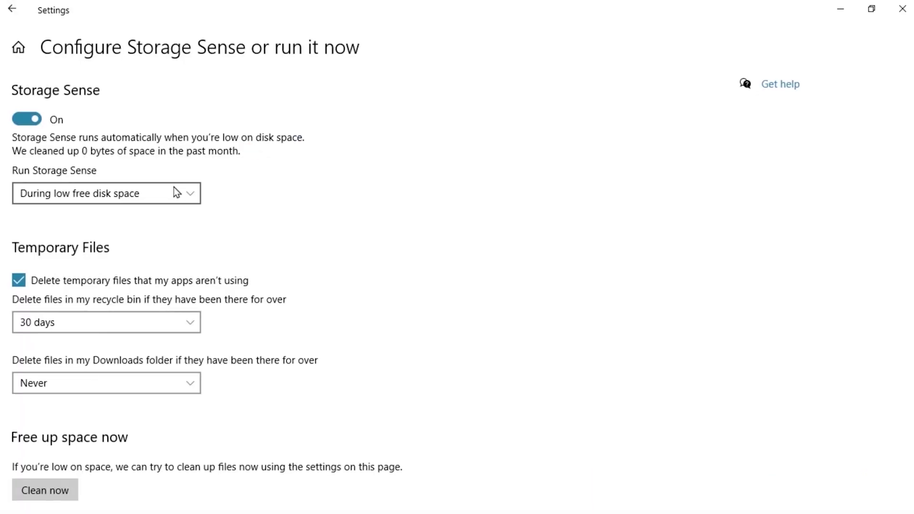
Review the available schedule options for running Storage Sense, keeping During low free disk space.
{"action": "left_click", "coordinate": [174, 188]}
{"action": "left_click", "coordinate": [173, 188]}
{"action": "left_click", "coordinate": [176, 192]}
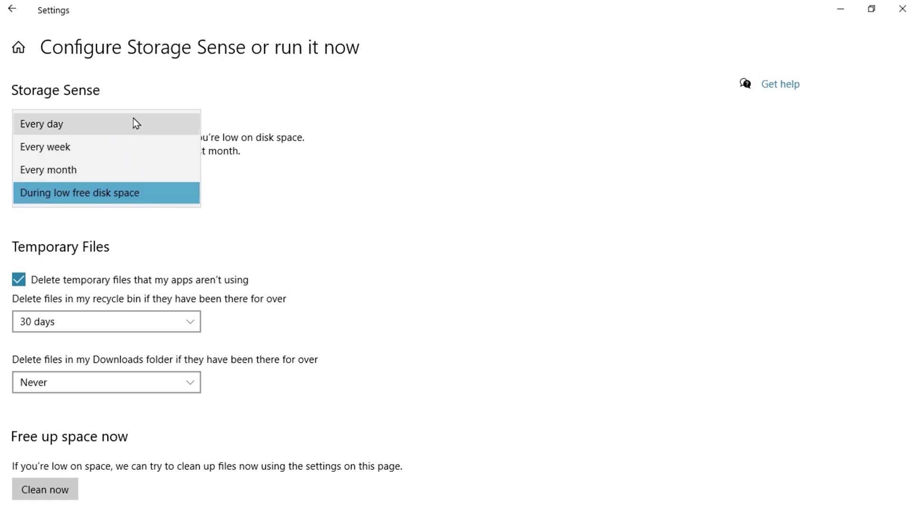
{"action": "left_click", "coordinate": [245, 222]}
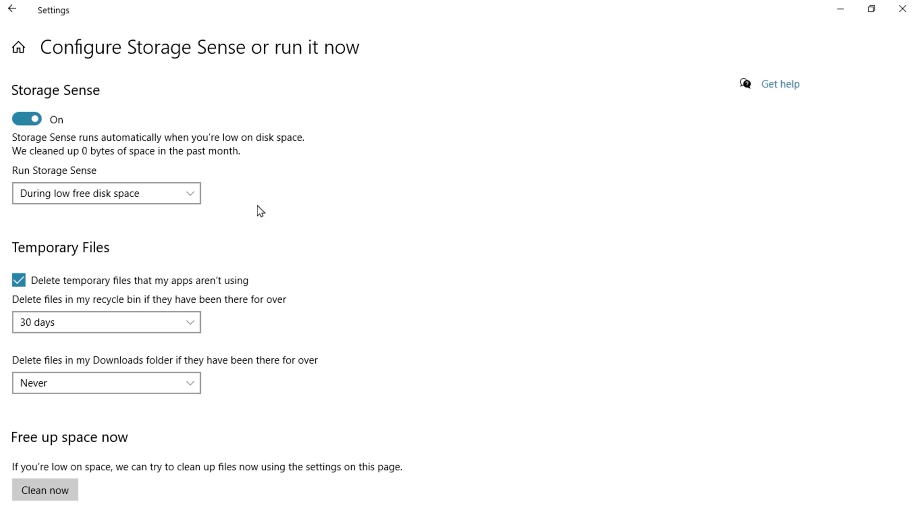
{"action": "scroll", "coordinate": [260, 209], "scroll_direction": "down", "scroll_amount": 1}
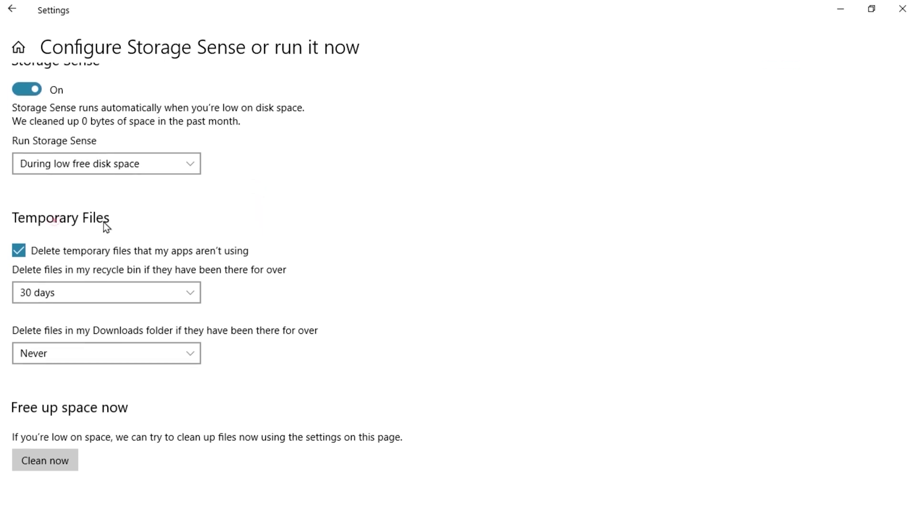
{"action": "scroll", "coordinate": [173, 220], "scroll_direction": "up", "scroll_amount": 1}
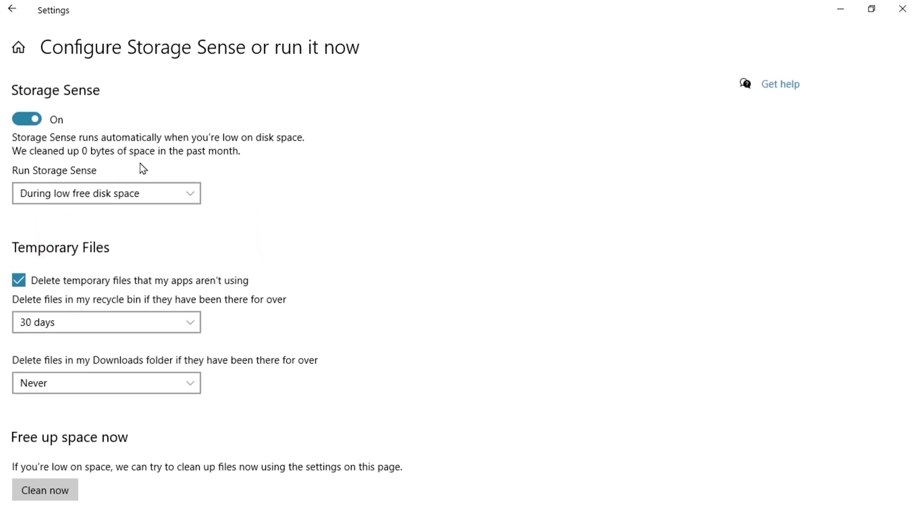
{"action": "left_click", "coordinate": [108, 96]}
Set Storage Sense to delete recycle bin files that have been there for over 60 days.
{"action": "scroll", "coordinate": [18, 253], "scroll_direction": "down", "scroll_amount": 1}
{"action": "left_click", "coordinate": [19, 250]}
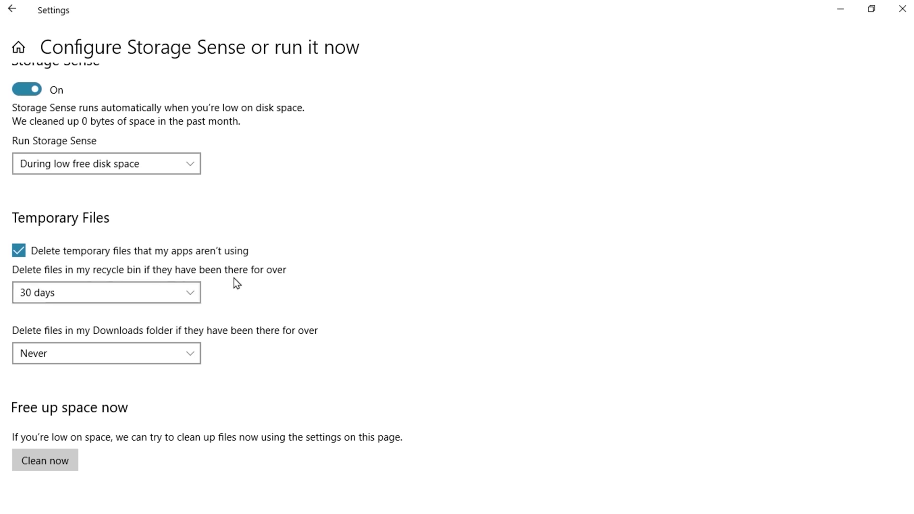
{"action": "left_click", "coordinate": [177, 293]}
{"action": "left_click", "coordinate": [132, 320]}
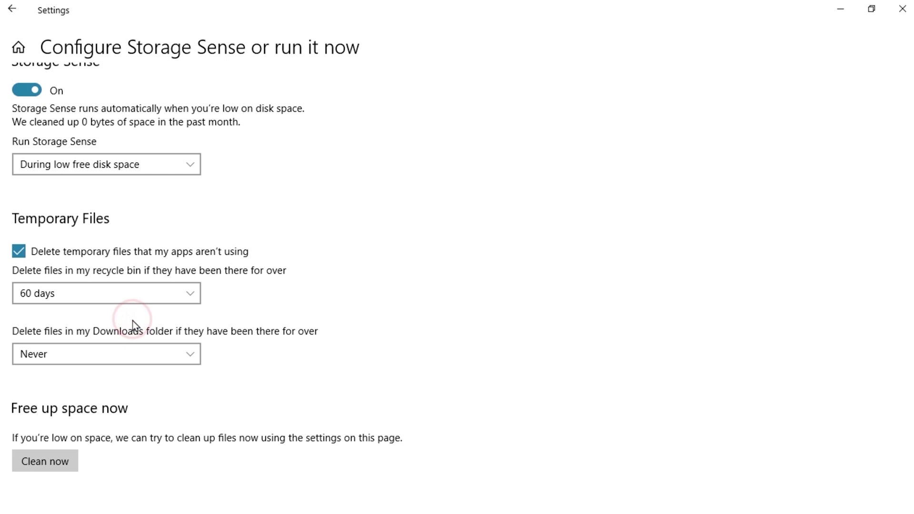
{"action": "left_click", "coordinate": [126, 298]}
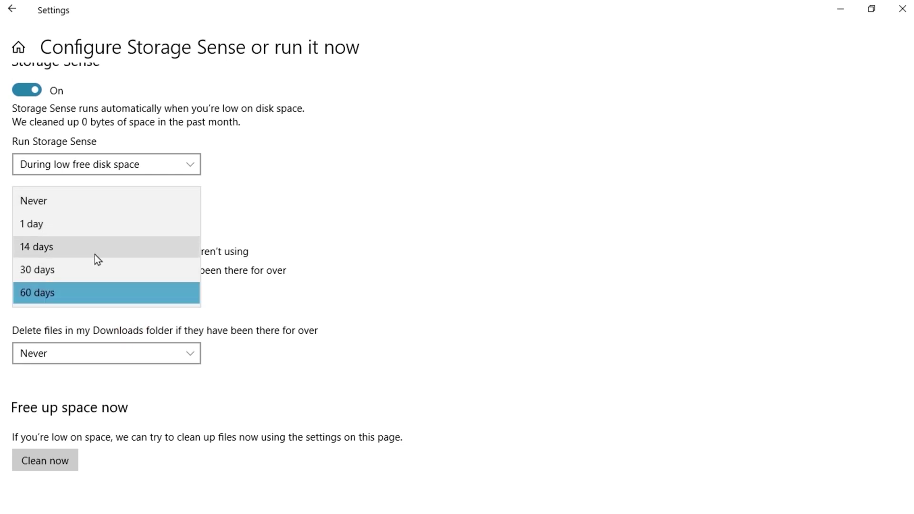
{"action": "left_click", "coordinate": [236, 330]}
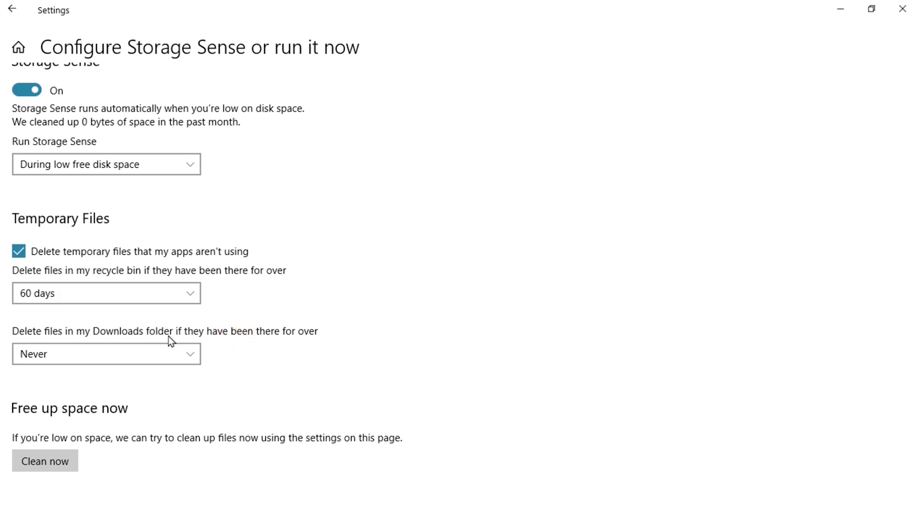
Set Storage Sense to delete Downloads folder files that have been there for over 60 days.
{"action": "left_click", "coordinate": [145, 348]}
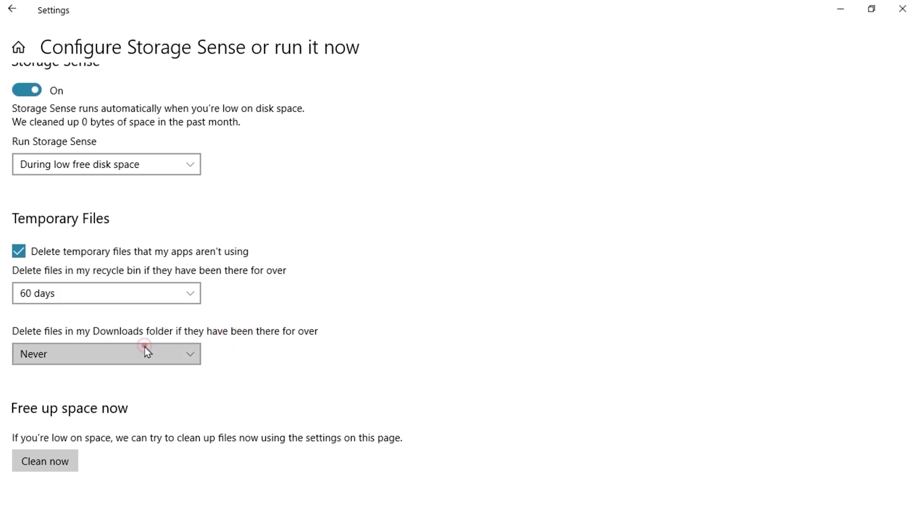
{"action": "left_click", "coordinate": [84, 440]}
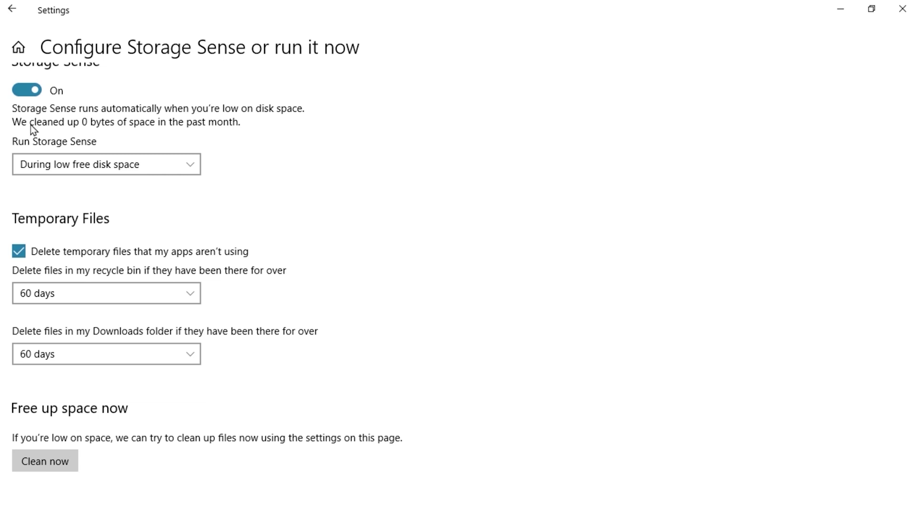
{"action": "scroll", "coordinate": [31, 124], "scroll_direction": "up", "scroll_amount": 1}
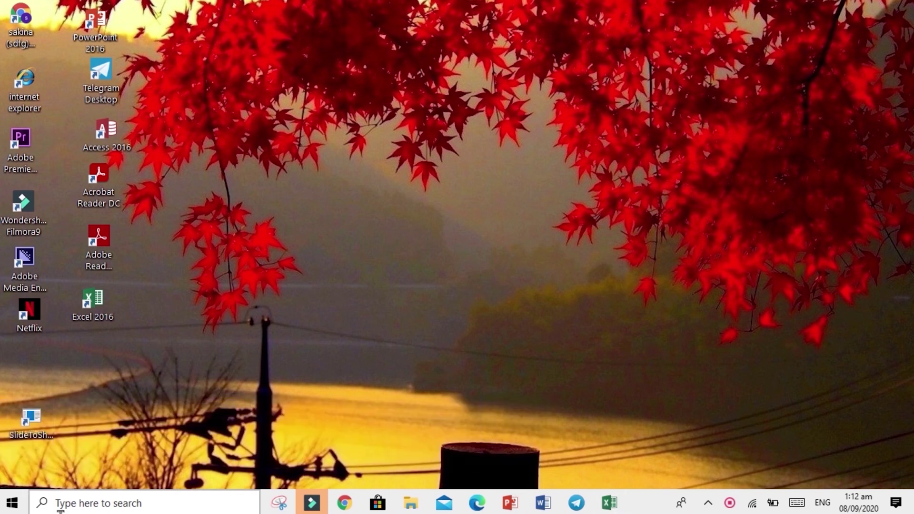
Open Windows Settings, search for "CLIP", and go to the Clipboard settings page.
{"action": "left_click", "coordinate": [2, 509]}
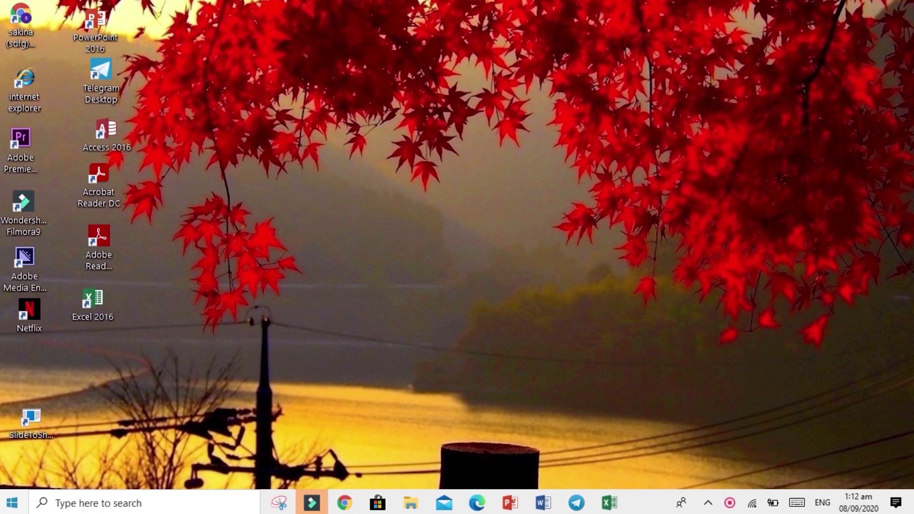
{"action": "left_click", "coordinate": [1, 445]}
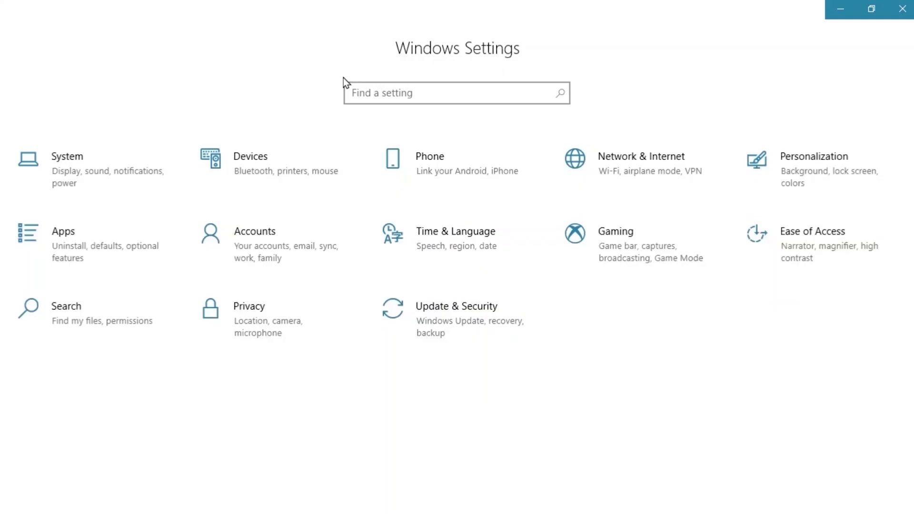
{"action": "left_click", "coordinate": [373, 83]}
{"action": "type", "text": "c"}
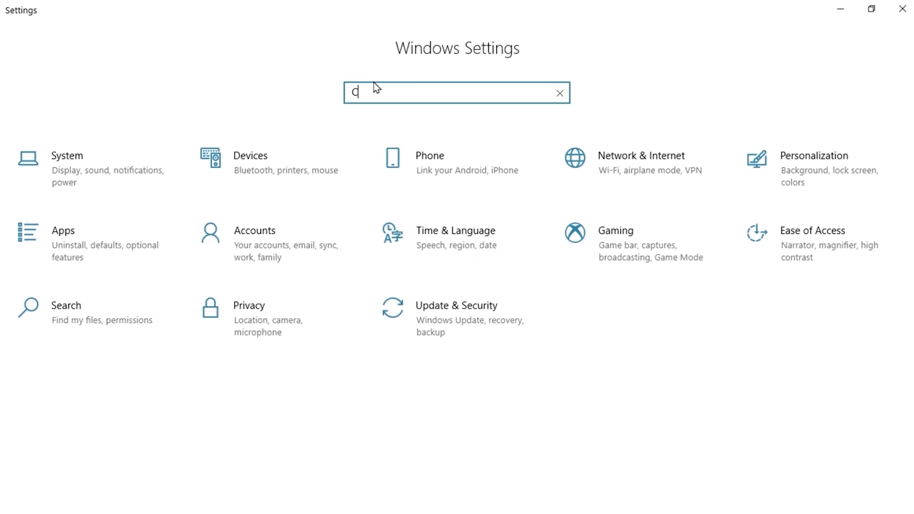
{"action": "type", "text": "LIP"}
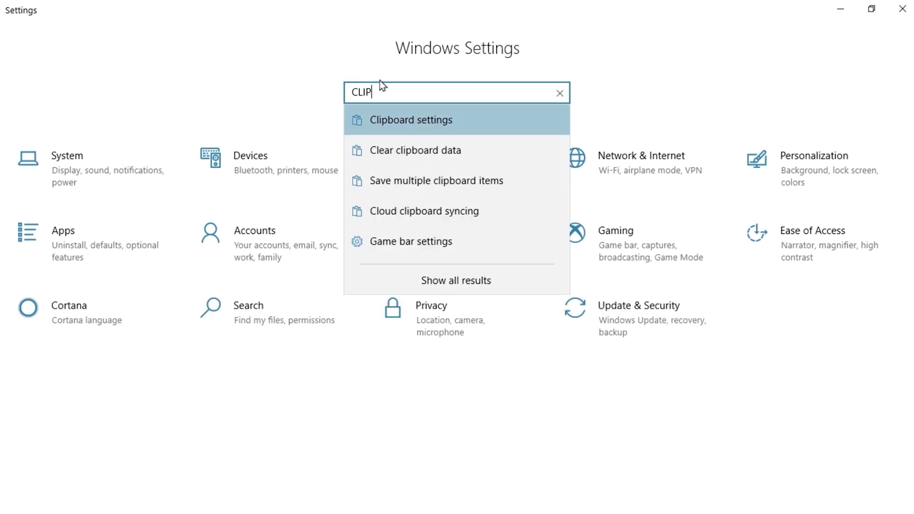
{"action": "key", "text": "Return"}
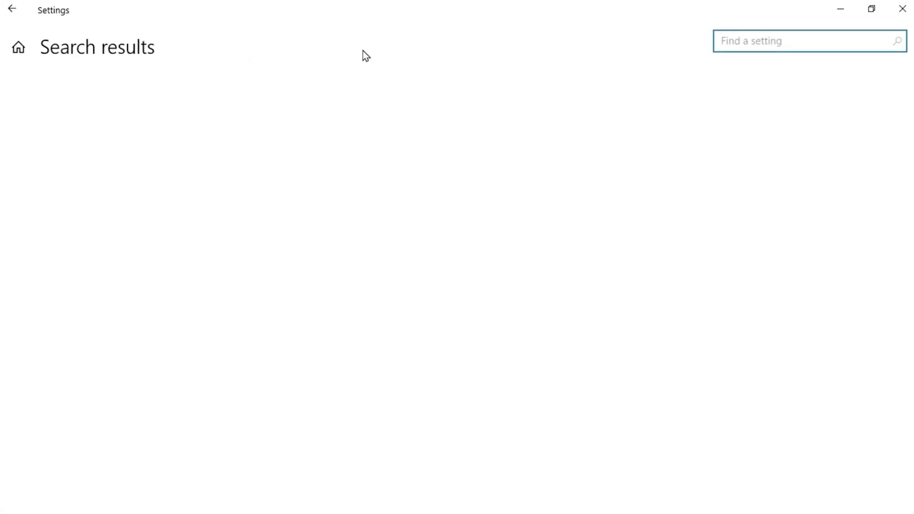
{"action": "left_click", "coordinate": [12, 8]}
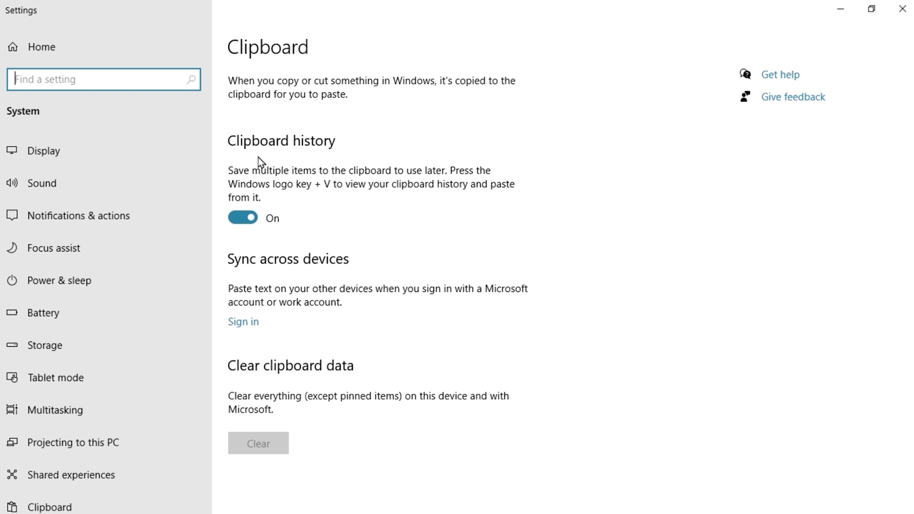
View the clipboard history from the Clipboard settings page, and minimize the Settings window.
{"action": "left_click", "coordinate": [675, 151]}
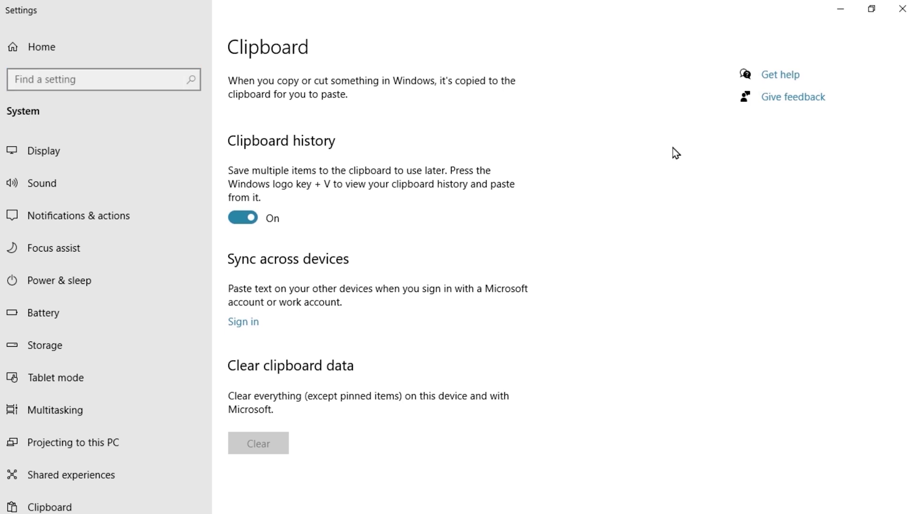
{"action": "key", "text": "super+v"}
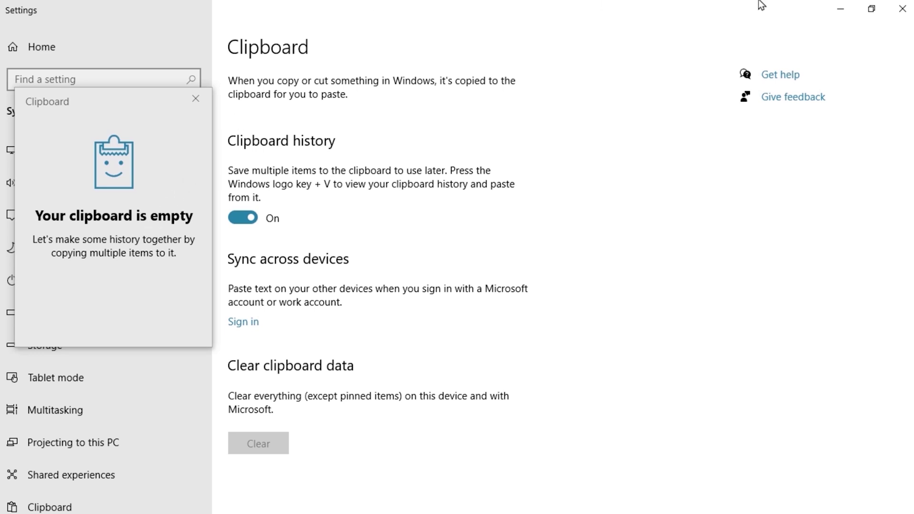
{"action": "left_click", "coordinate": [843, 6]}
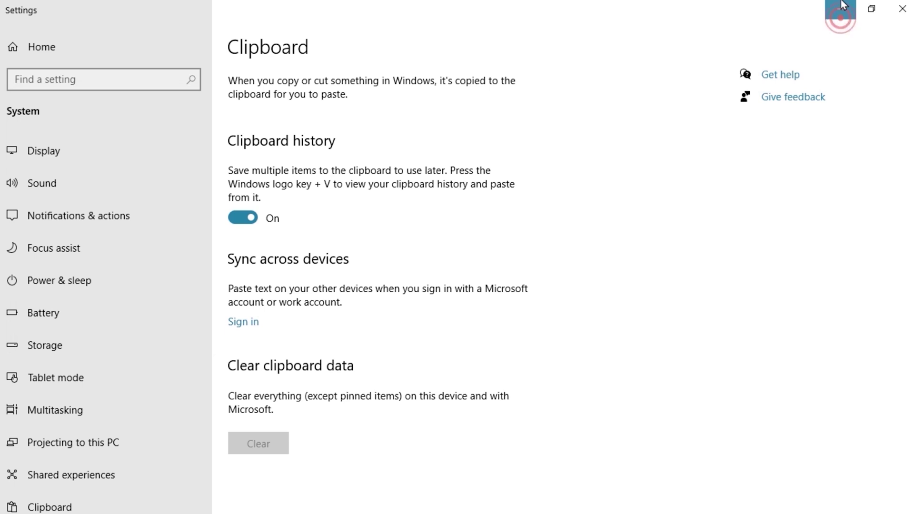
{"action": "left_click", "coordinate": [843, 6]}
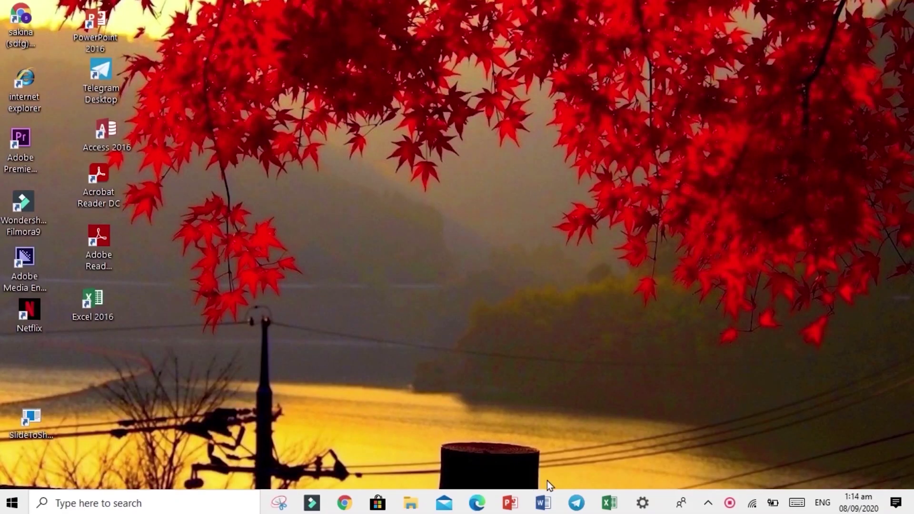
Switch to the Word document, copy the line "SCR (Smart Card Readers)", and show it in the clipboard history.
{"action": "left_click", "coordinate": [542, 503]}
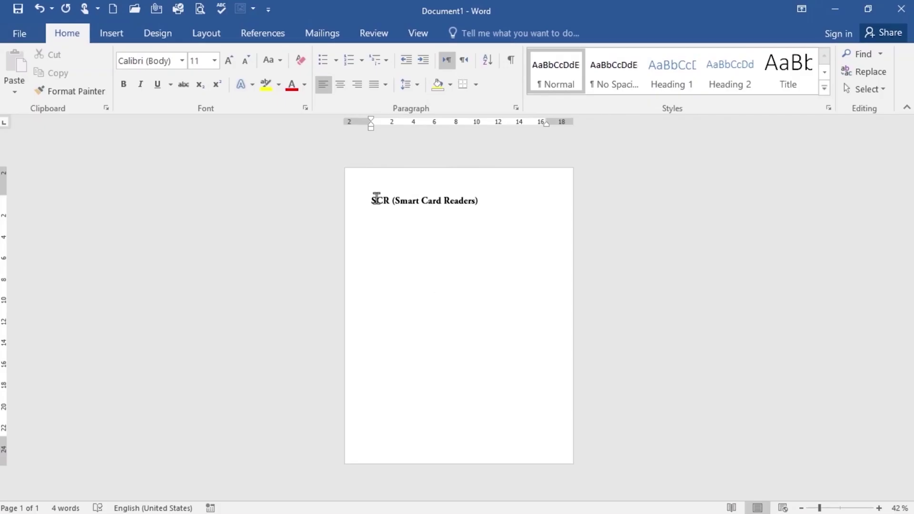
{"action": "left_click_drag", "start_coordinate": [370, 198], "coordinate": [496, 218]}
{"action": "key", "text": "ctrl+c"}
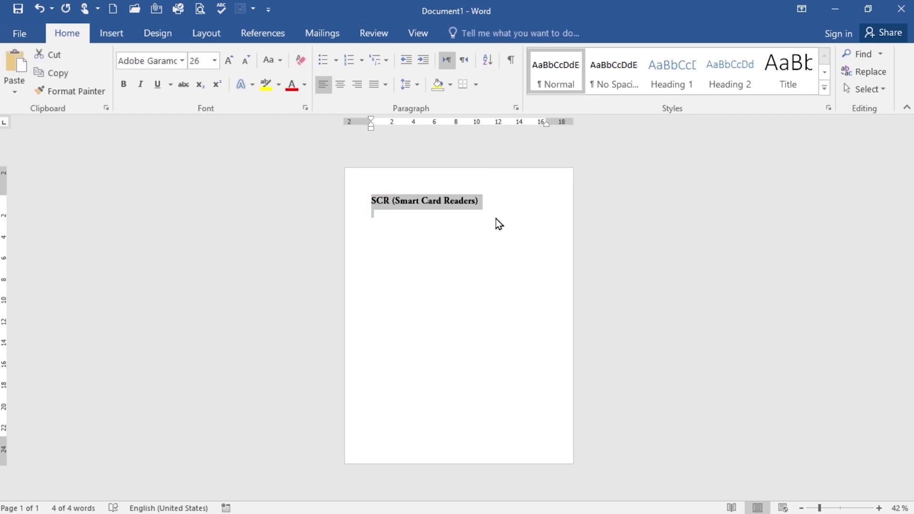
{"action": "key", "text": "super+v"}
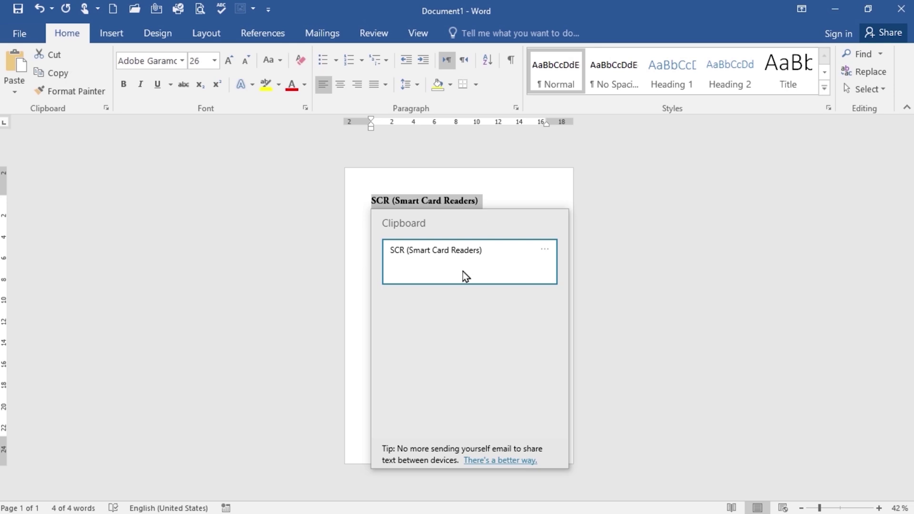